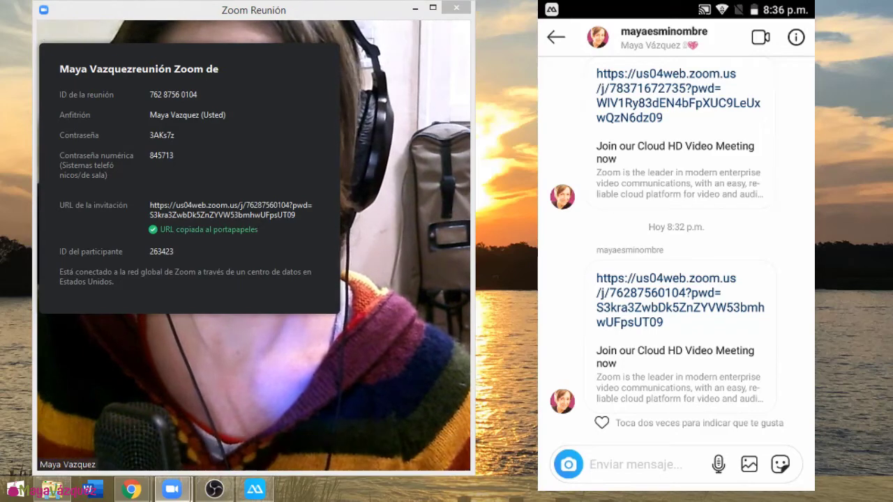
Dismiss the meeting information panel to get back to the meeting view
{"action": "left_click", "coordinate": [260, 399]}
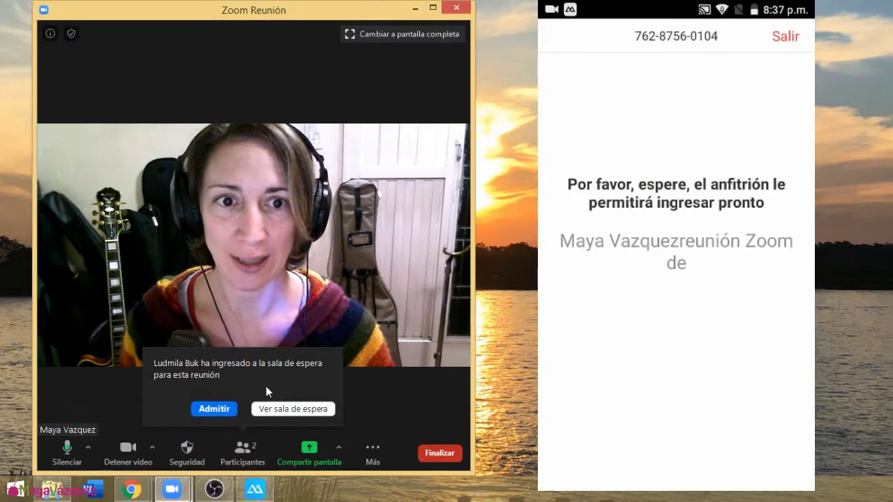
Admit the waiting guest from the waiting-room notification
{"action": "left_click", "coordinate": [212, 410]}
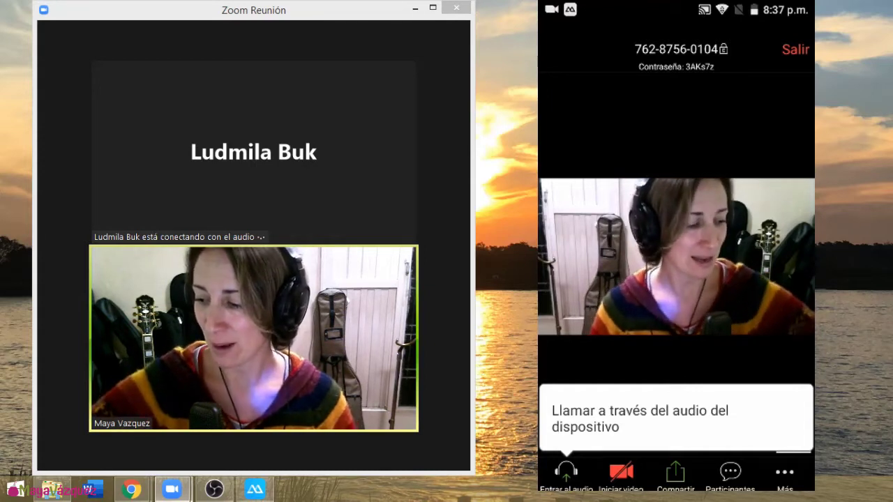
On the phone, connect its audio through the device's own audio
{"action": "left_click", "coordinate": [676, 418]}
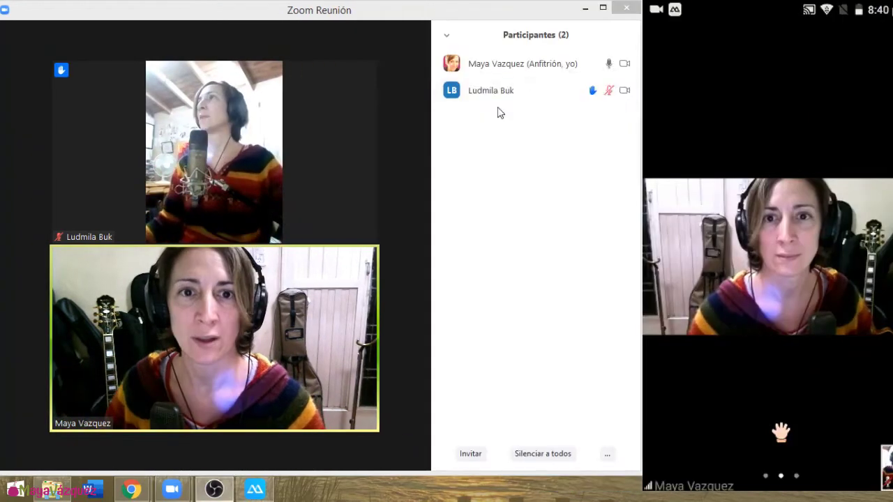
Lower the guest's raised hand, ask them to unmute, and switch to speaker view
{"action": "left_click", "coordinate": [500, 92]}
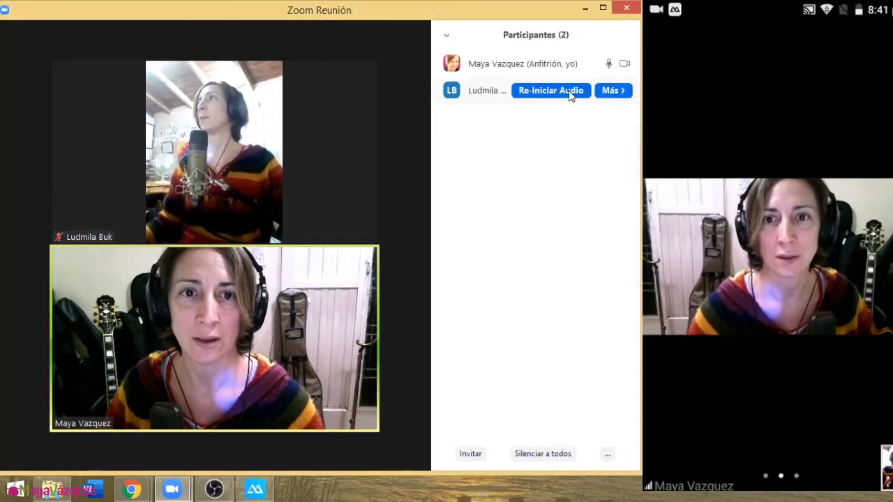
{"action": "left_click", "coordinate": [571, 91]}
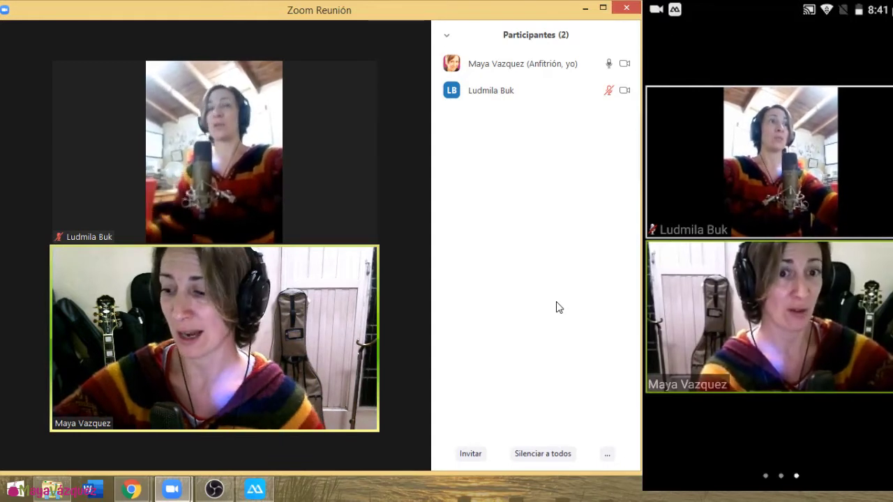
{"action": "left_click", "coordinate": [371, 34]}
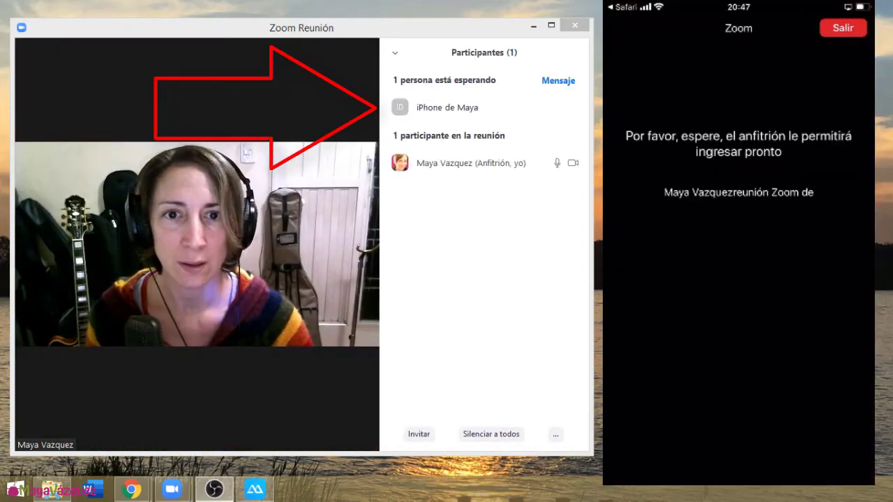
Admit the waiting phone from the Participantes panel
{"action": "left_click", "coordinate": [509, 109]}
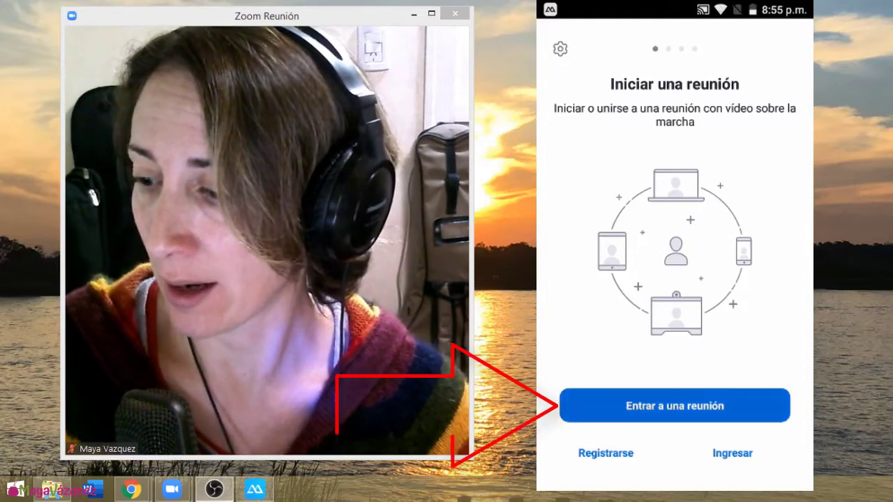
{"action": "left_click", "coordinate": [675, 405]}
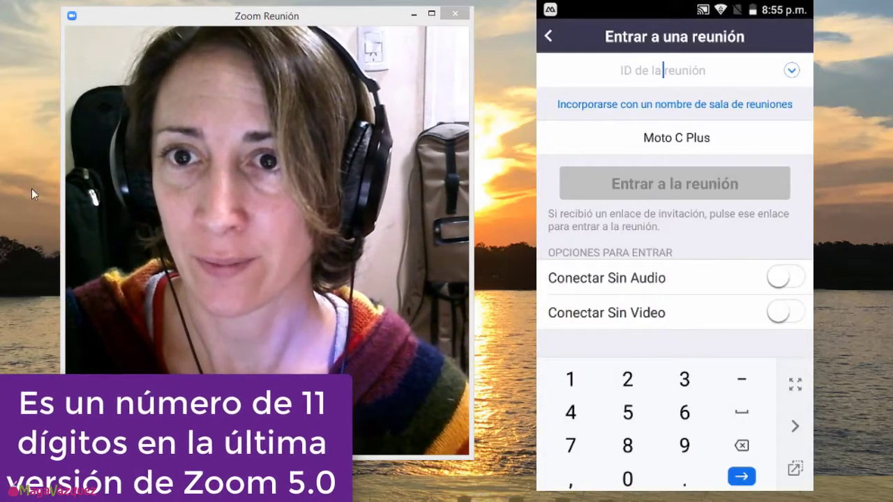
{"action": "left_click", "coordinate": [79, 38]}
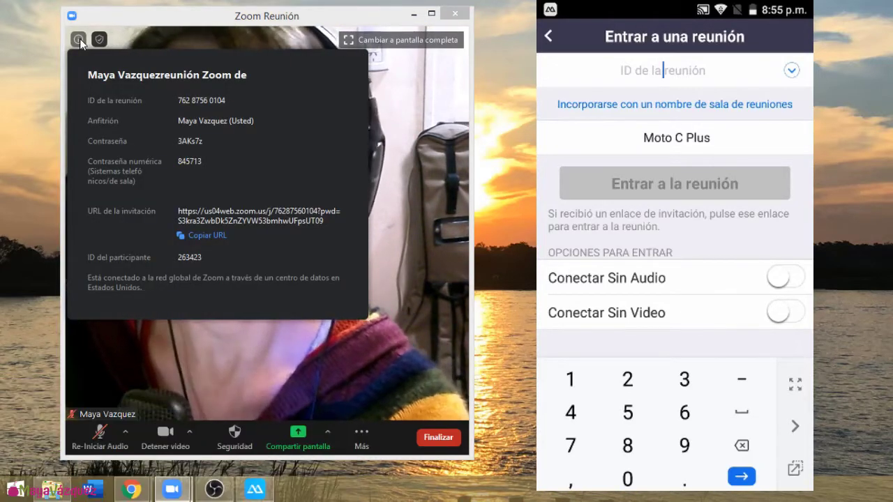
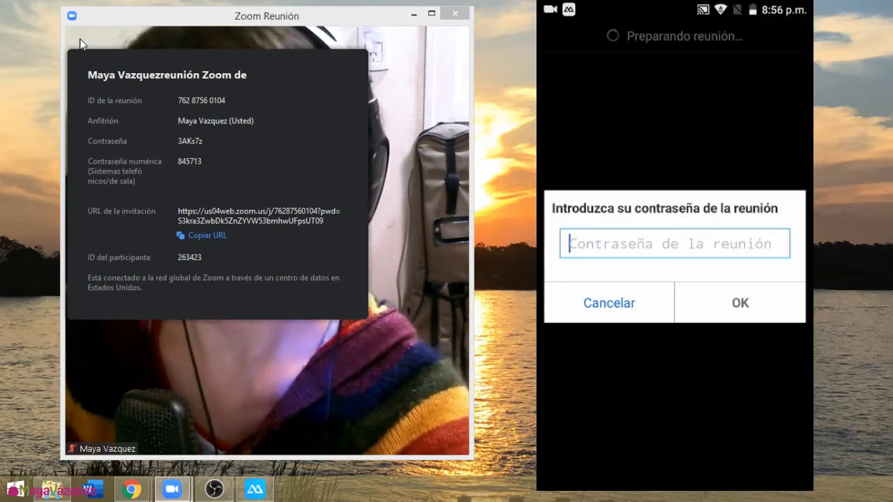
{"action": "key", "text": "Return"}
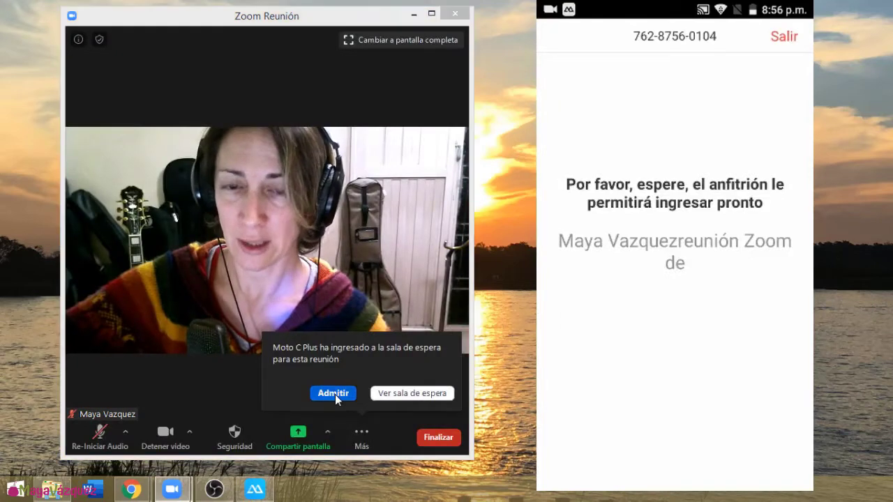
{"action": "left_click", "coordinate": [333, 393]}
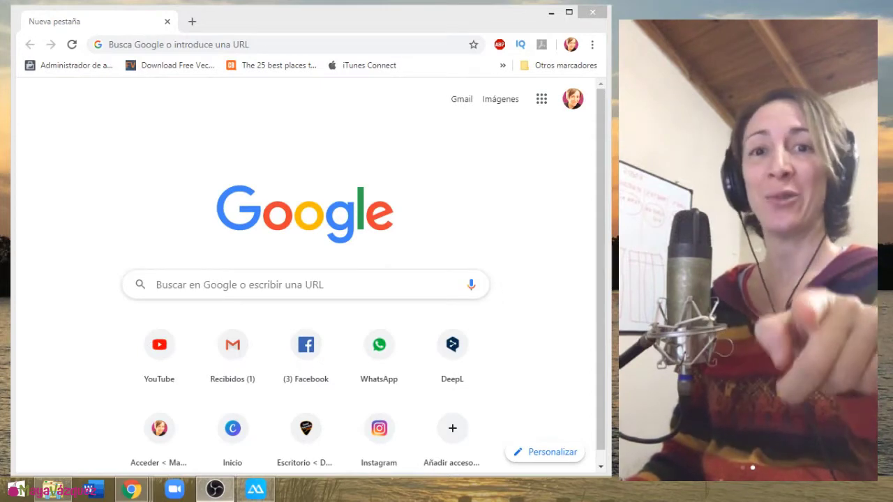
{"action": "left_click", "coordinate": [296, 44]}
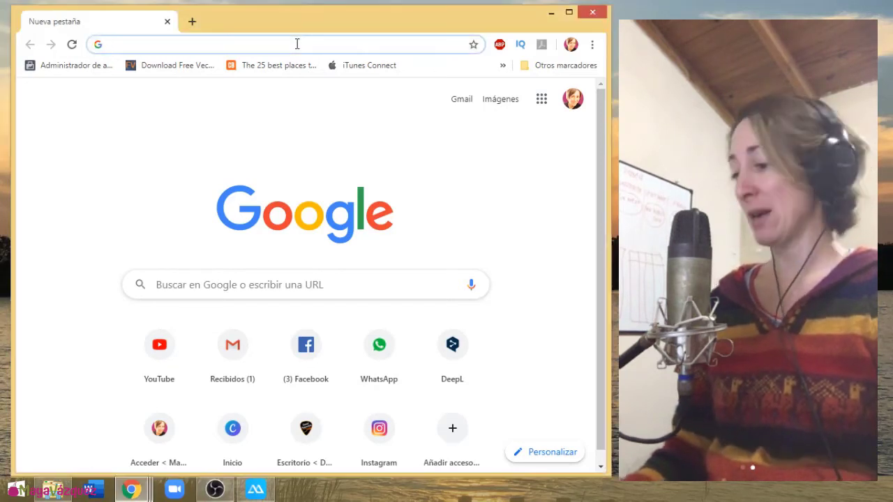
{"action": "key", "text": "ctrl+v"}
{"action": "key", "text": "Return"}
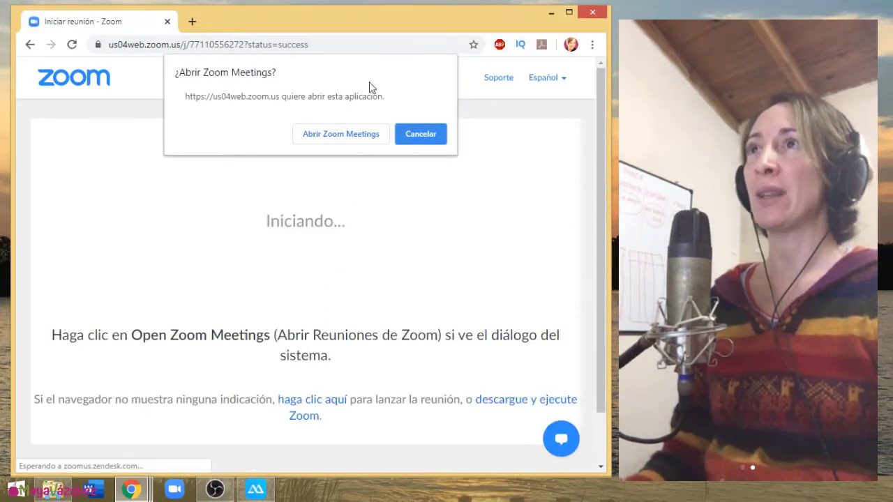
{"action": "left_click", "coordinate": [418, 140]}
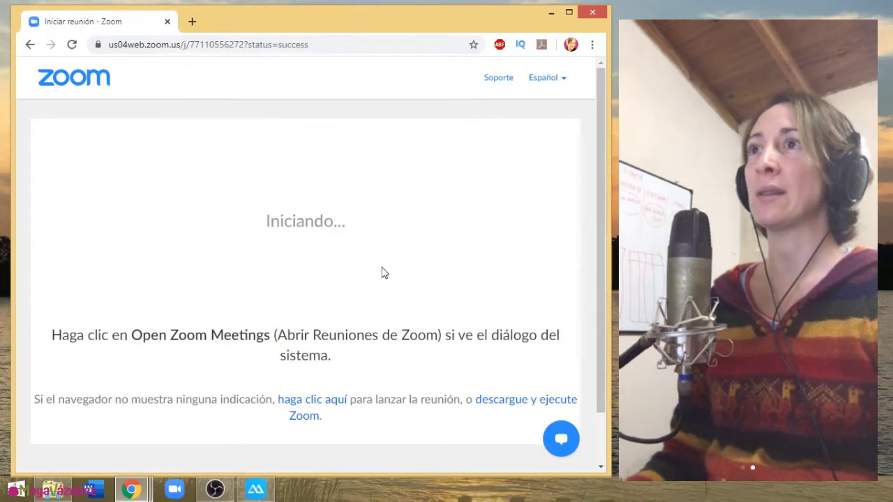
{"action": "left_click", "coordinate": [337, 405]}
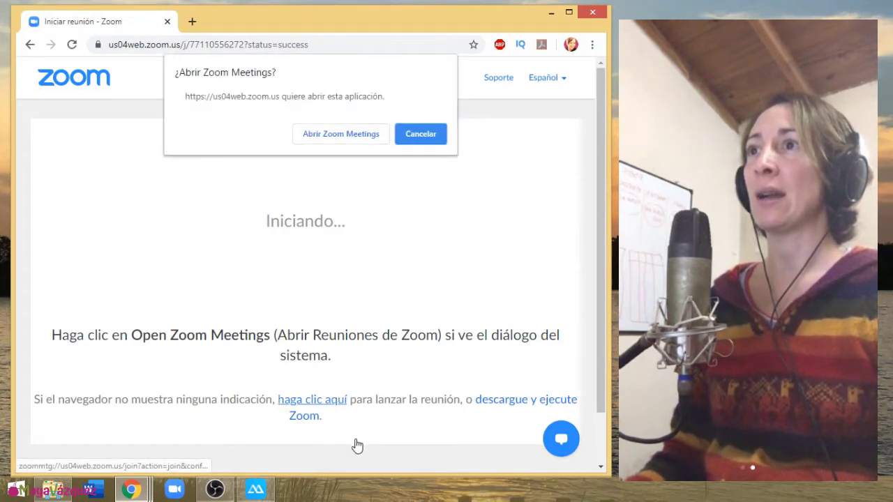
{"action": "left_click", "coordinate": [421, 134]}
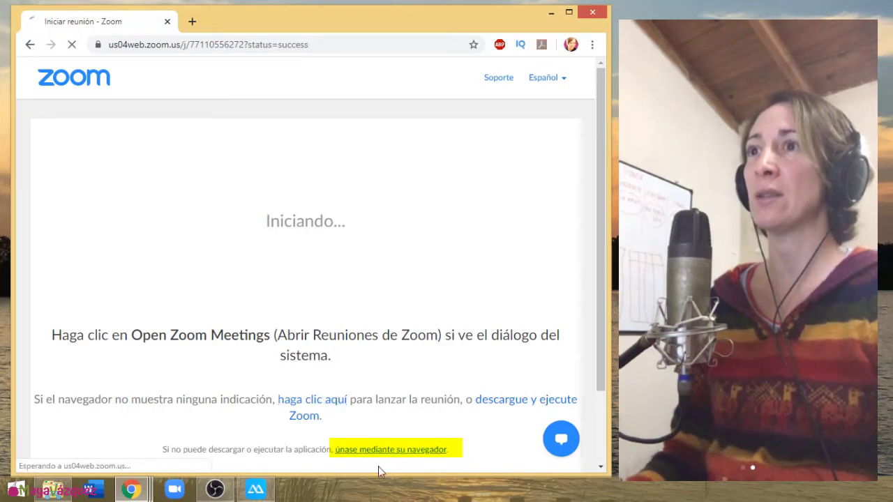
Join from the browser with a short display name after passing the reCAPTCHA
{"action": "left_click", "coordinate": [228, 273]}
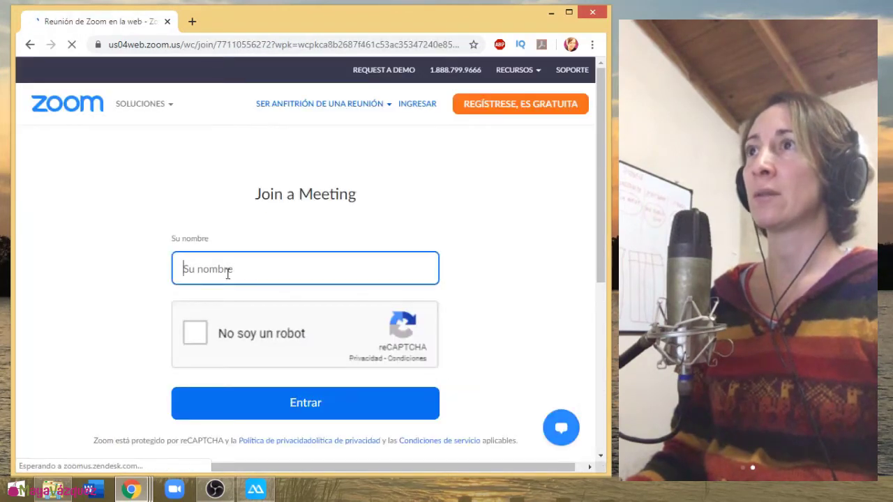
{"action": "type", "text": "May"}
{"action": "left_click", "coordinate": [191, 337]}
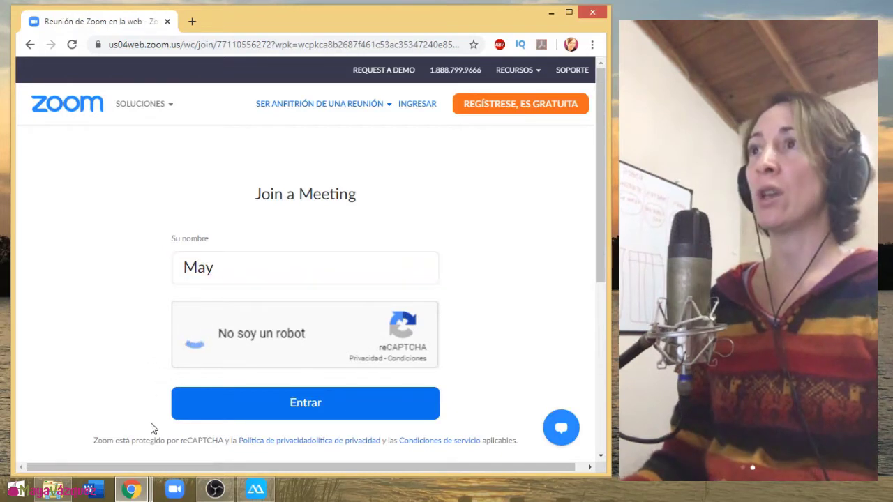
{"action": "left_click", "coordinate": [335, 414]}
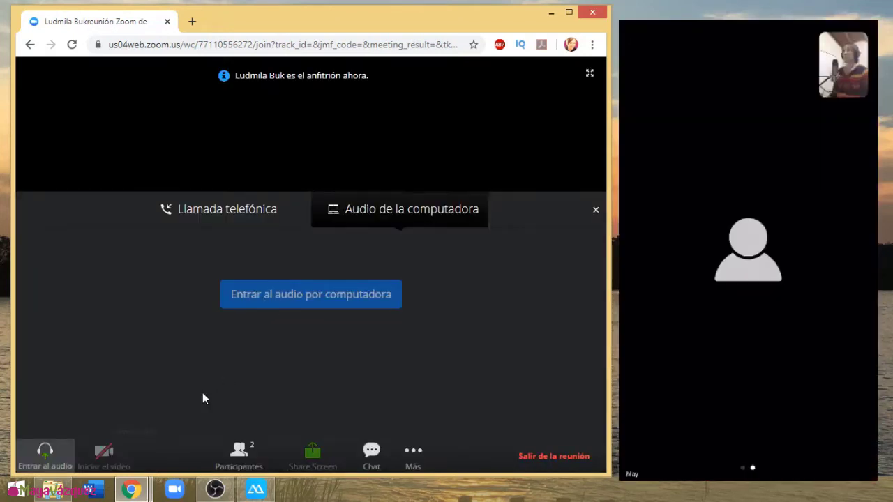
In the web client, join computer audio, start the camera, mute, and return to the launch page
{"action": "left_click", "coordinate": [275, 298]}
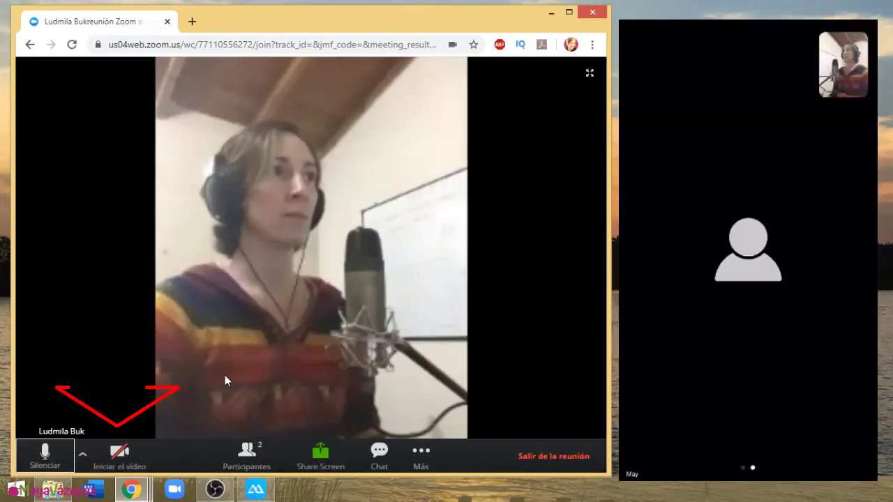
{"action": "left_click", "coordinate": [120, 453]}
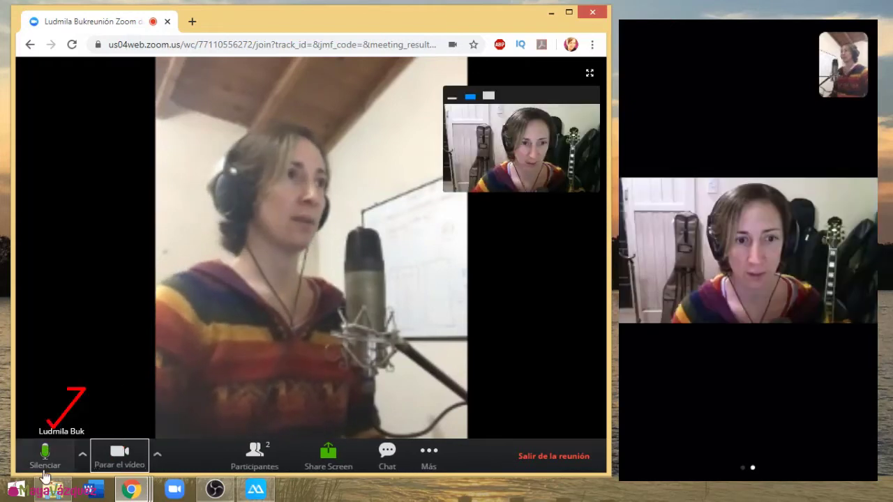
{"action": "left_click", "coordinate": [45, 452]}
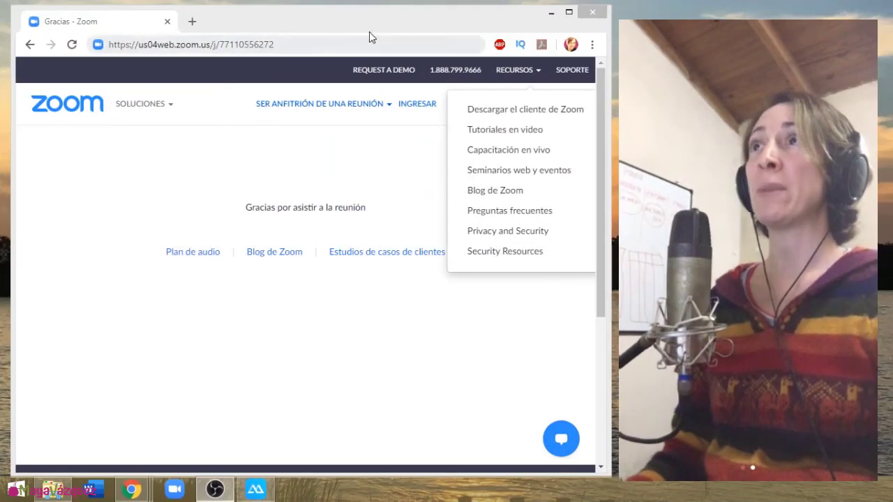
{"action": "key", "text": "Return"}
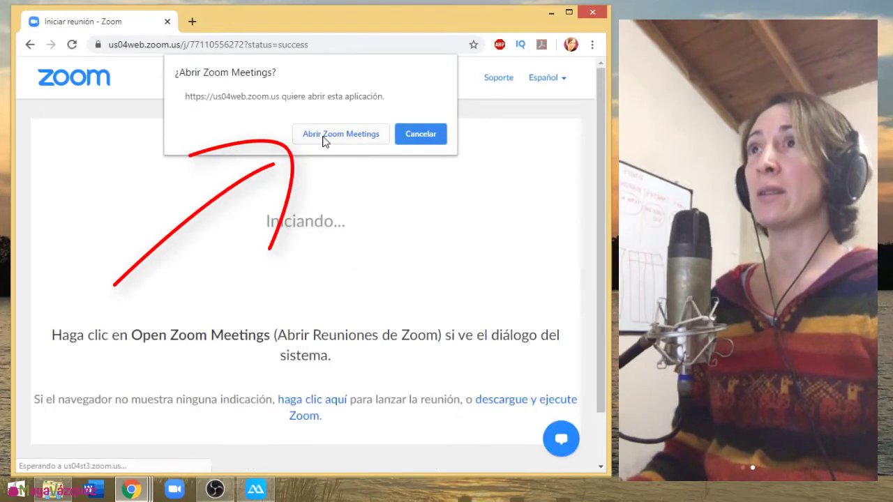
Open the meeting in the desktop app with video and computer audio, then mute
{"action": "left_click", "coordinate": [330, 137]}
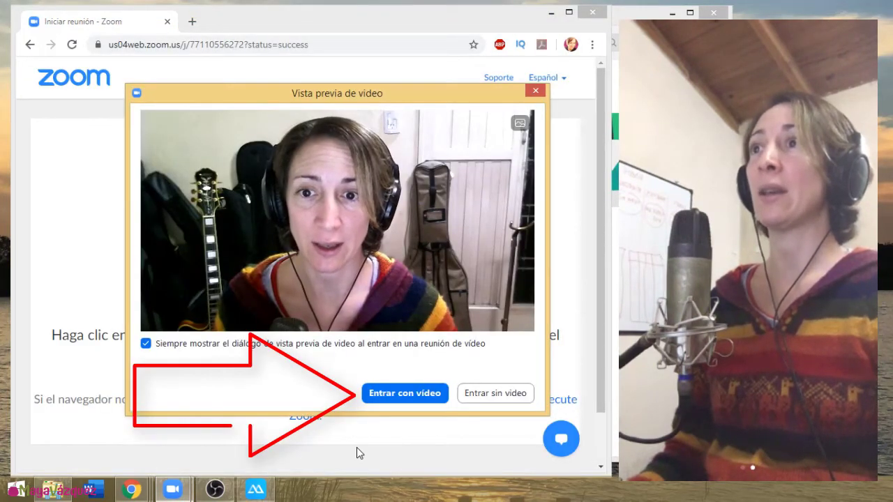
{"action": "left_click", "coordinate": [426, 395]}
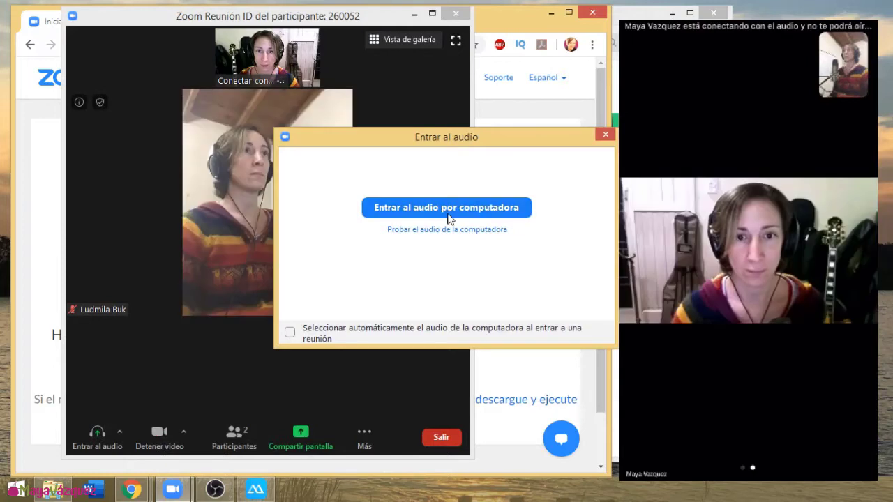
{"action": "left_click", "coordinate": [447, 207]}
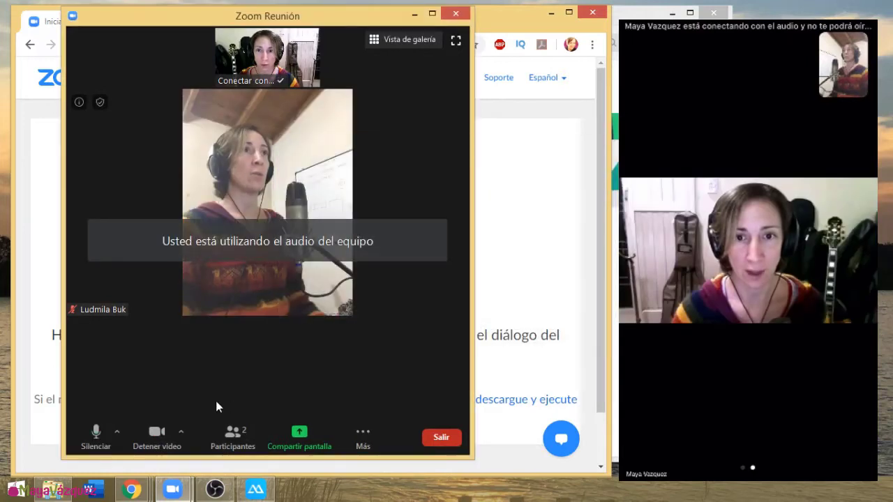
{"action": "left_click", "coordinate": [90, 438]}
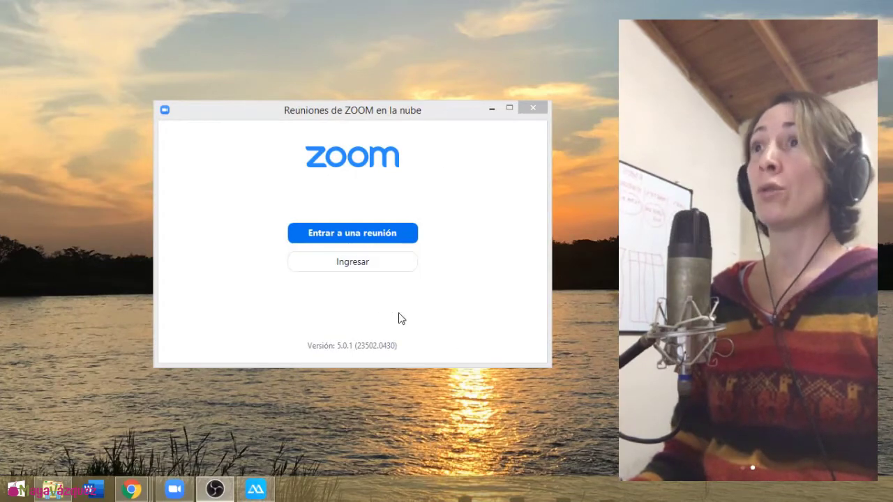
Join by meeting ID and display name in the desktop client, with video and computer audio
{"action": "left_click", "coordinate": [381, 234]}
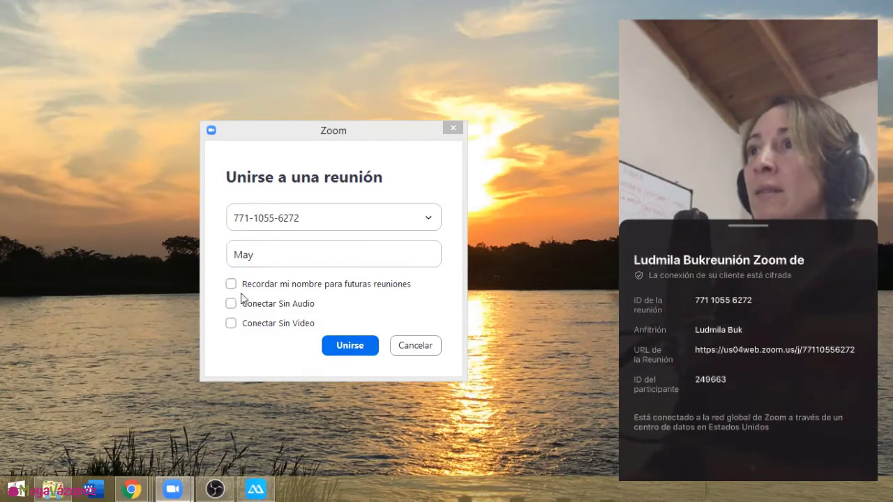
{"action": "left_click", "coordinate": [355, 349]}
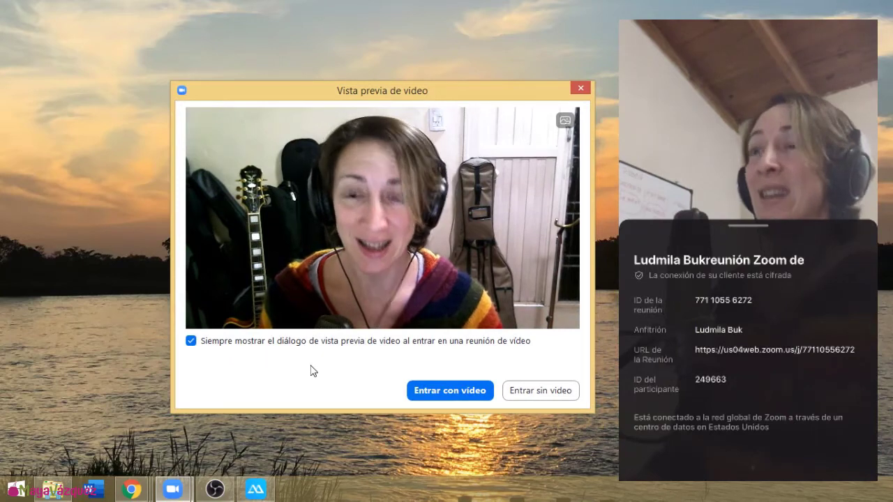
{"action": "left_click", "coordinate": [413, 394]}
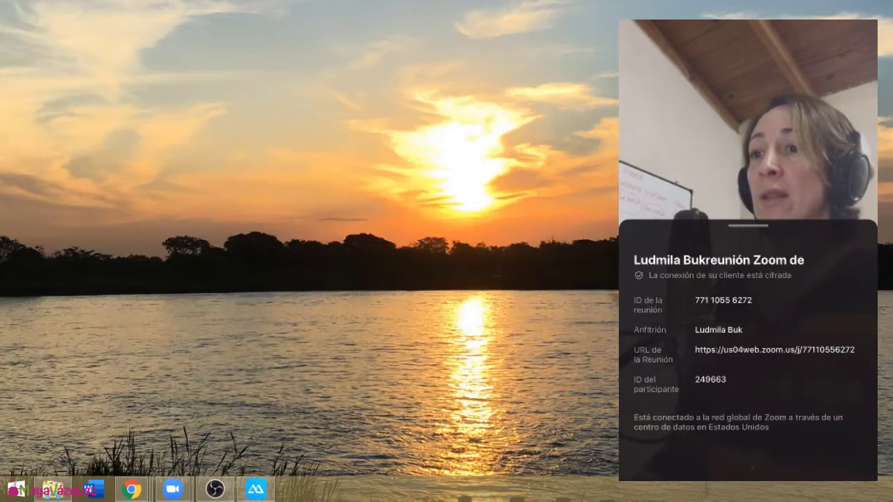
{"action": "left_click_drag", "start_coordinate": [491, 250], "coordinate": [363, 112]}
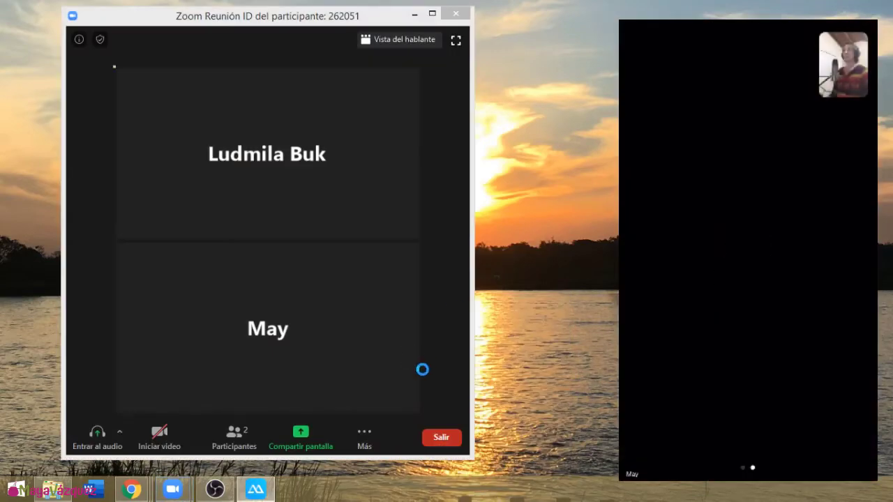
{"action": "left_click", "coordinate": [446, 205]}
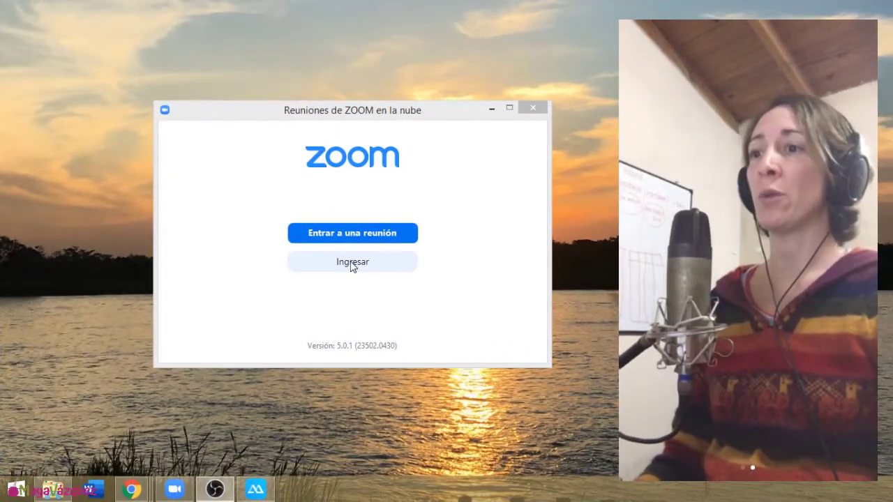
Sign in to the Zoom desktop client with the account's e-mail and password, then start joining a meeting via Unirse
{"action": "left_click", "coordinate": [352, 264]}
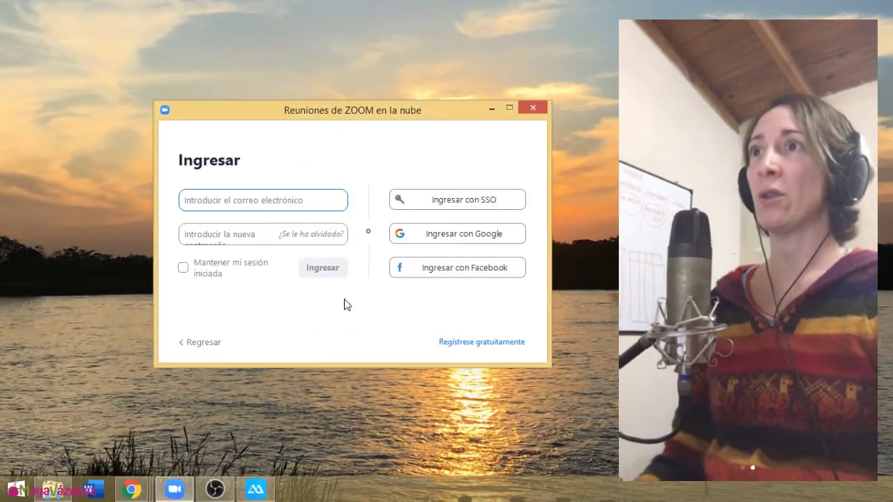
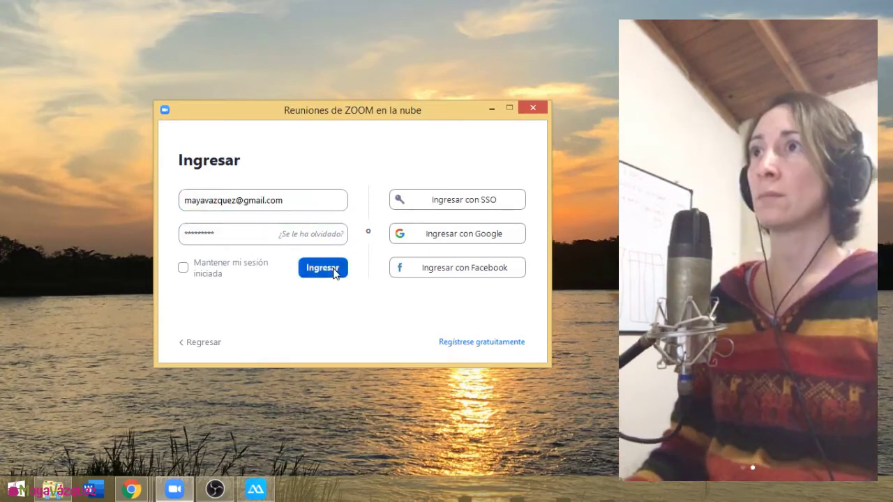
{"action": "left_click", "coordinate": [318, 268]}
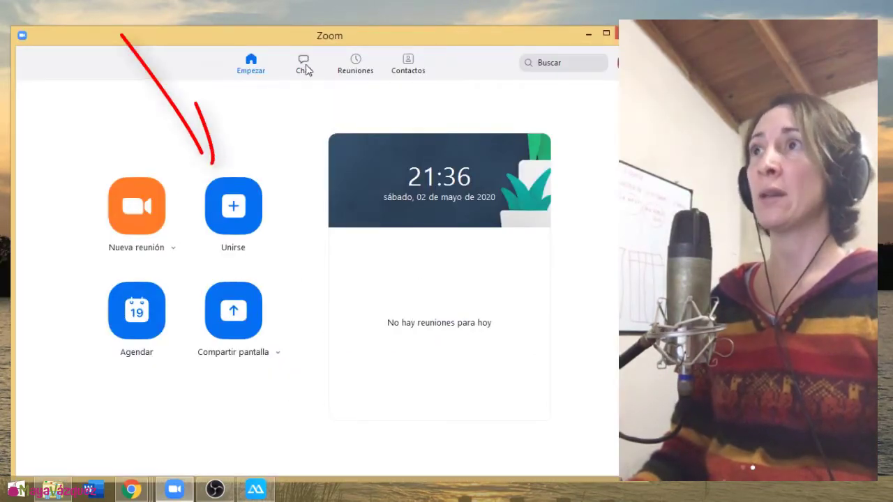
{"action": "left_click", "coordinate": [242, 206]}
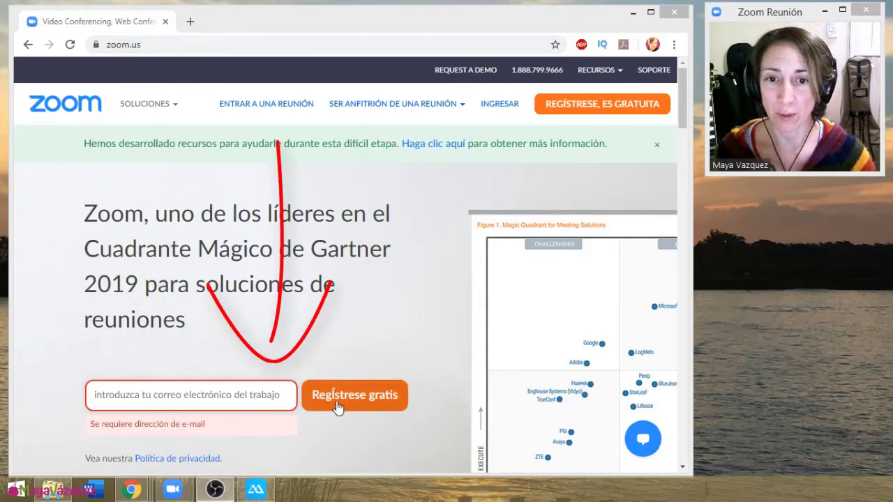
Open the free sign-up page and enter birth date 1 January 1977
{"action": "left_click", "coordinate": [602, 108]}
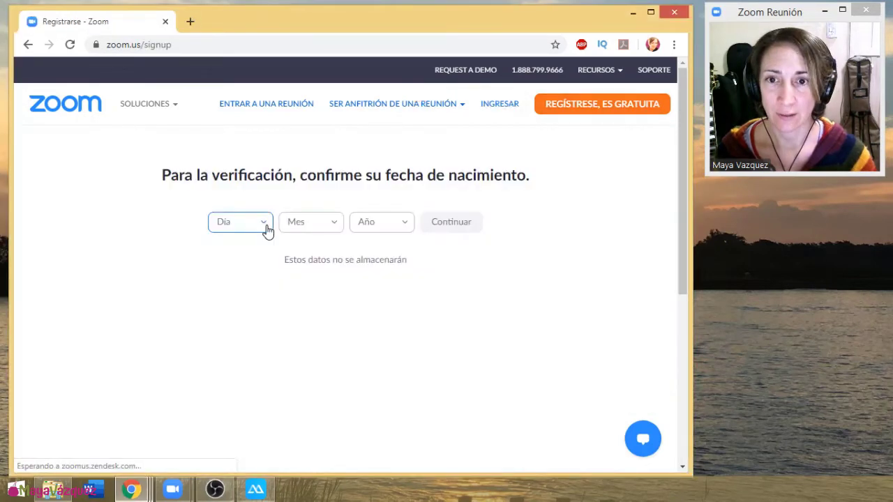
{"action": "left_click", "coordinate": [263, 223]}
{"action": "left_click", "coordinate": [247, 255]}
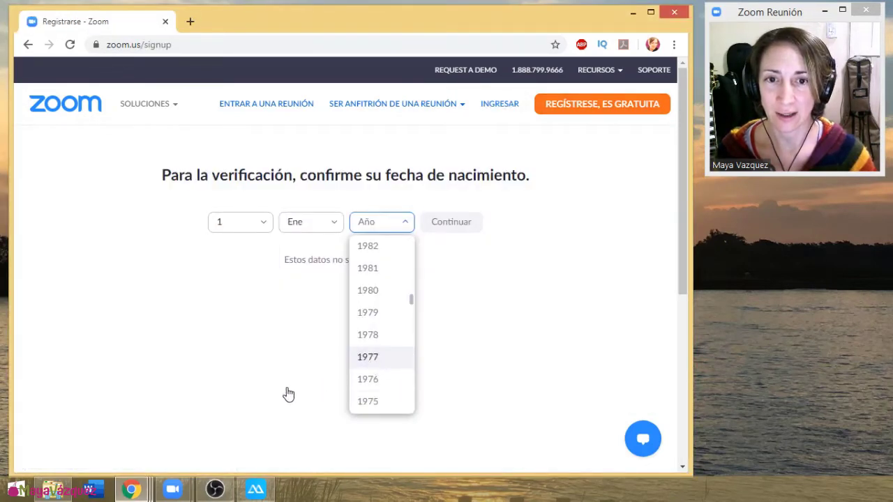
{"action": "left_click", "coordinate": [370, 356]}
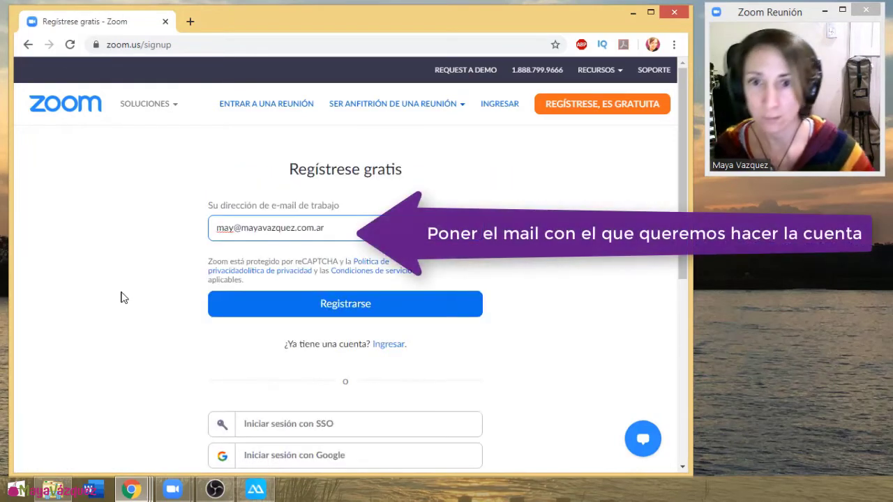
Register with the e-mail address and follow the Activar cuenta link in the confirmation e-mail
{"action": "left_click", "coordinate": [337, 305]}
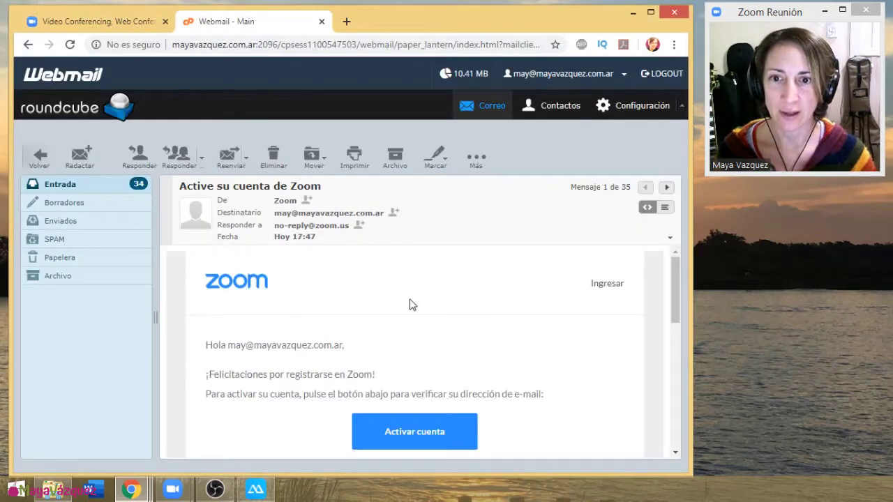
{"action": "scroll", "coordinate": [485, 357], "scroll_direction": "down", "scroll_amount": 1}
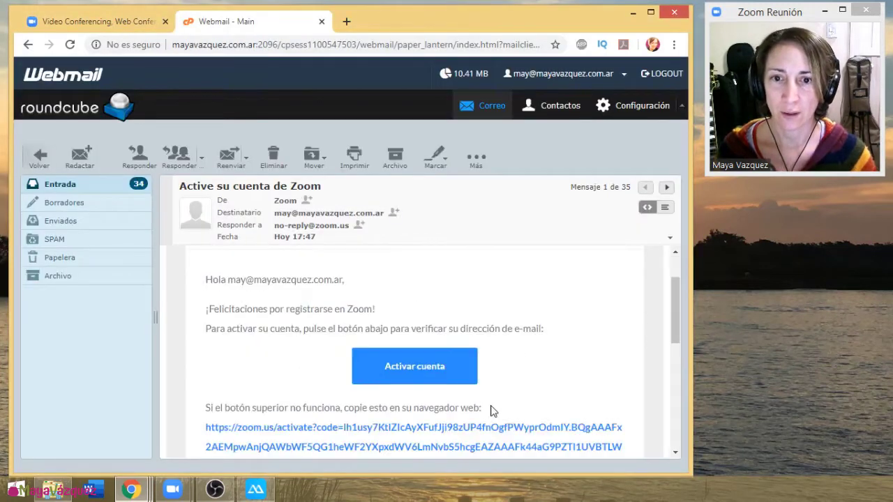
{"action": "left_click", "coordinate": [425, 365]}
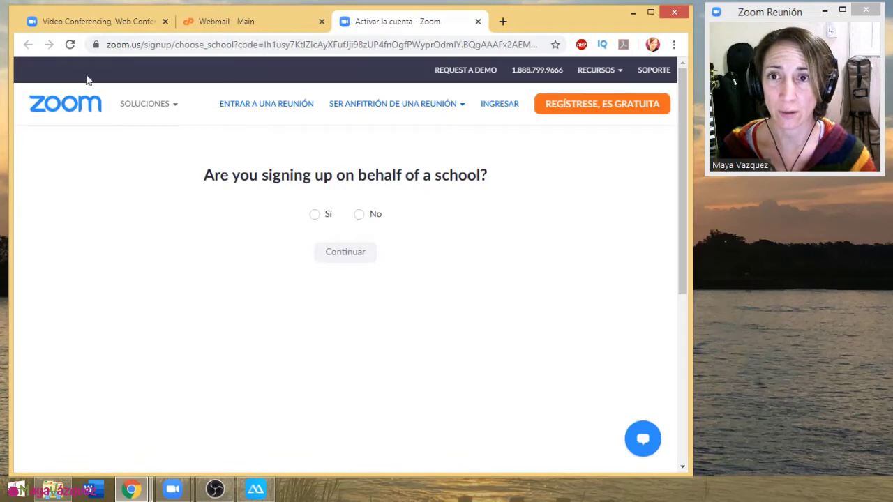
Close the old Zoom tab and answer No to signing up for a school
{"action": "left_click", "coordinate": [165, 22]}
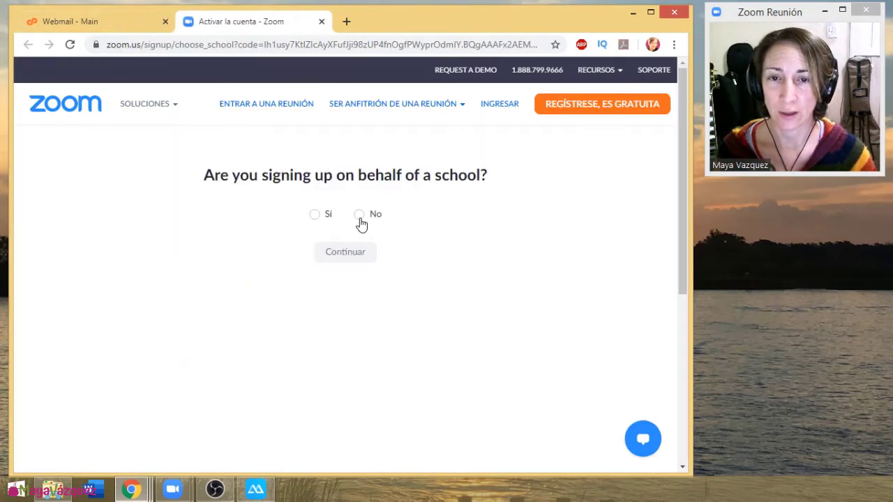
{"action": "left_click", "coordinate": [360, 215]}
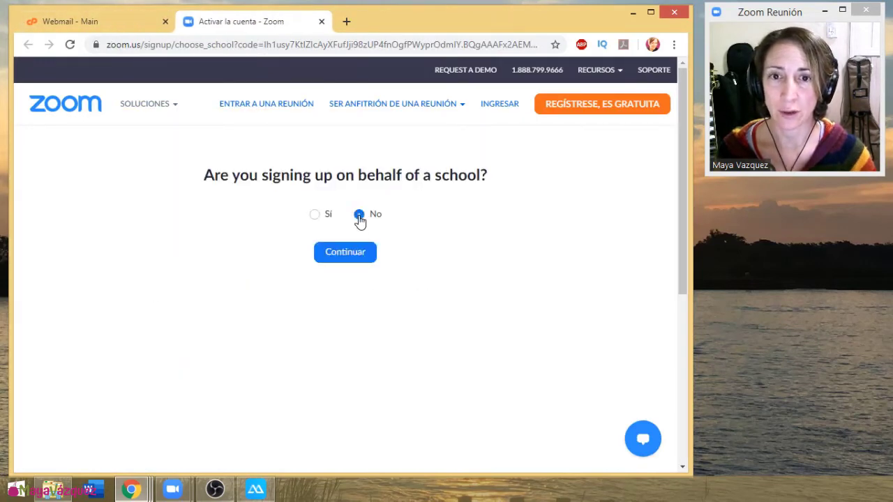
{"action": "left_click", "coordinate": [335, 259]}
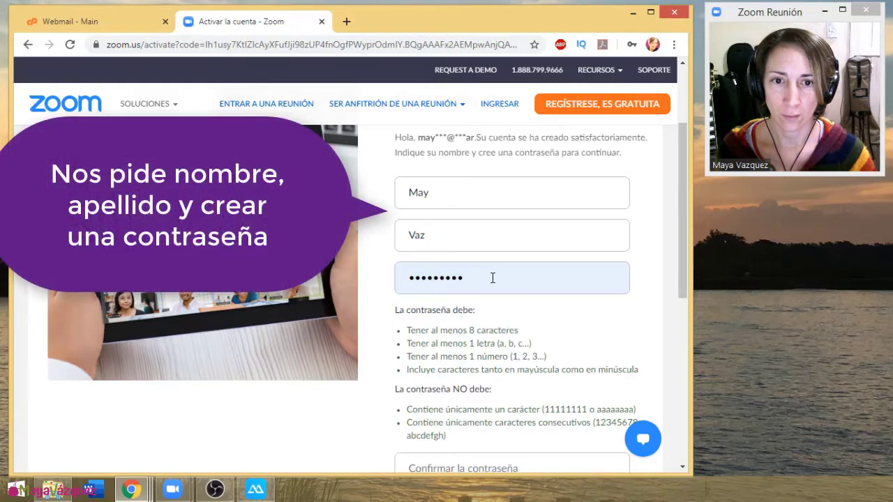
Enter name, surname, password and its confirmation to finish activation
{"action": "double_click", "coordinate": [493, 277]}
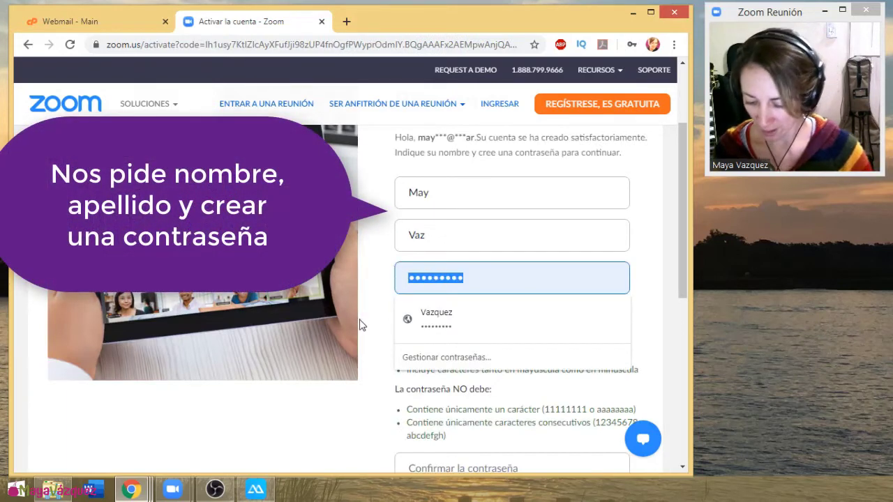
{"action": "type", "text": "••••"}
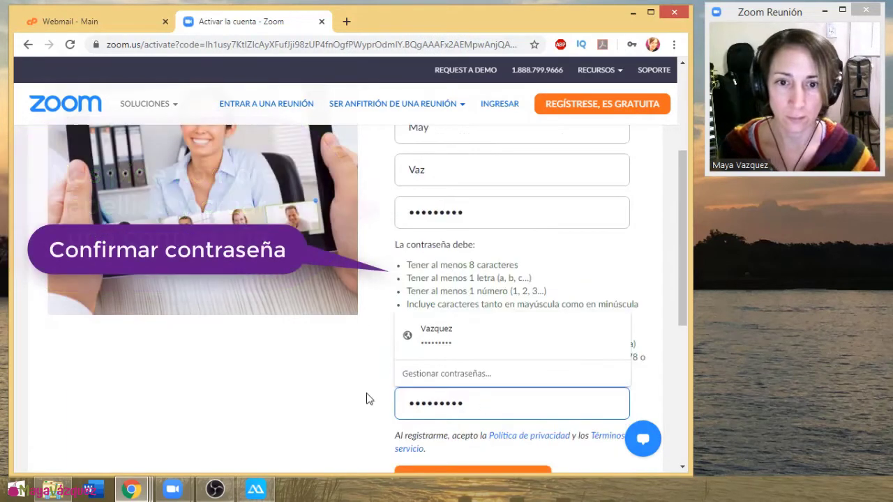
{"action": "left_click", "coordinate": [337, 393]}
{"action": "scroll", "coordinate": [337, 394], "scroll_direction": "down", "scroll_amount": 3}
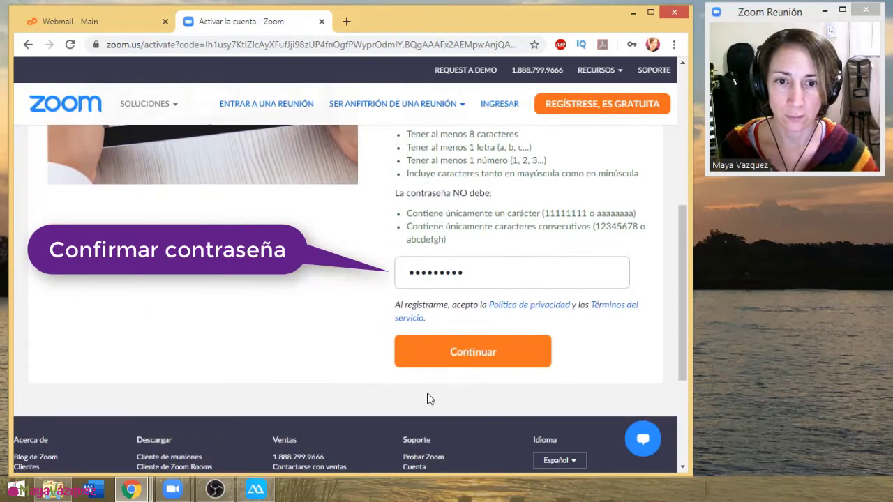
{"action": "left_click", "coordinate": [533, 357]}
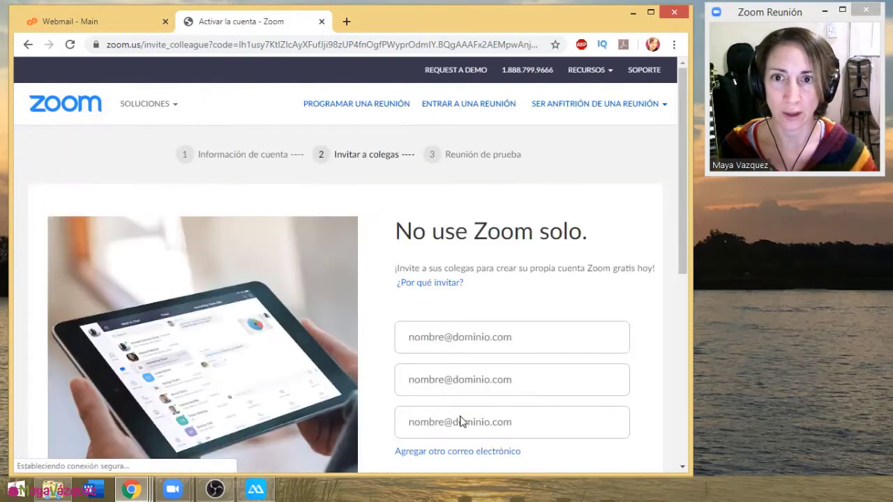
Skip inviting colleagues and go to the new account's profile page
{"action": "scroll", "coordinate": [534, 345], "scroll_direction": "down", "scroll_amount": 1}
{"action": "scroll", "coordinate": [604, 393], "scroll_direction": "down", "scroll_amount": 1}
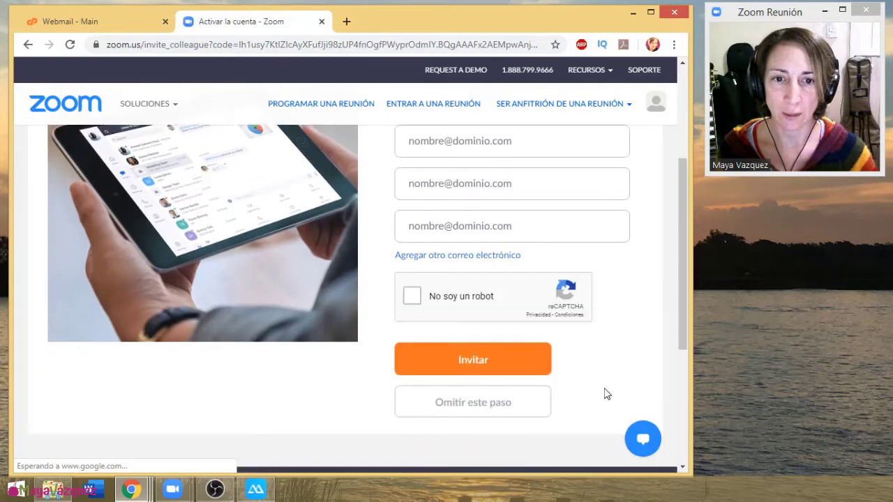
{"action": "left_click", "coordinate": [472, 408]}
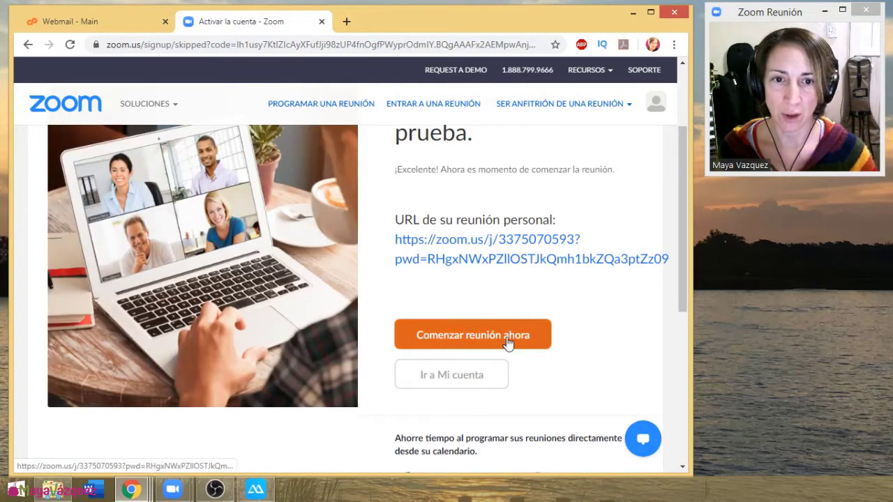
{"action": "left_click", "coordinate": [444, 381]}
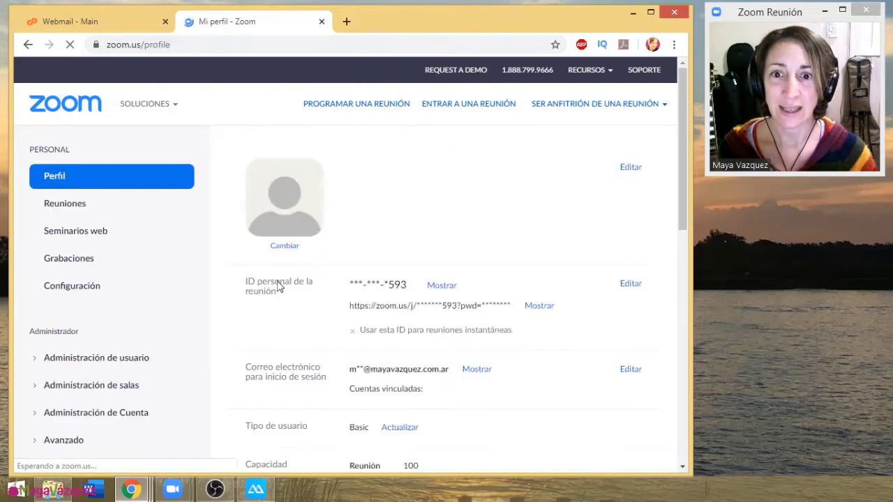
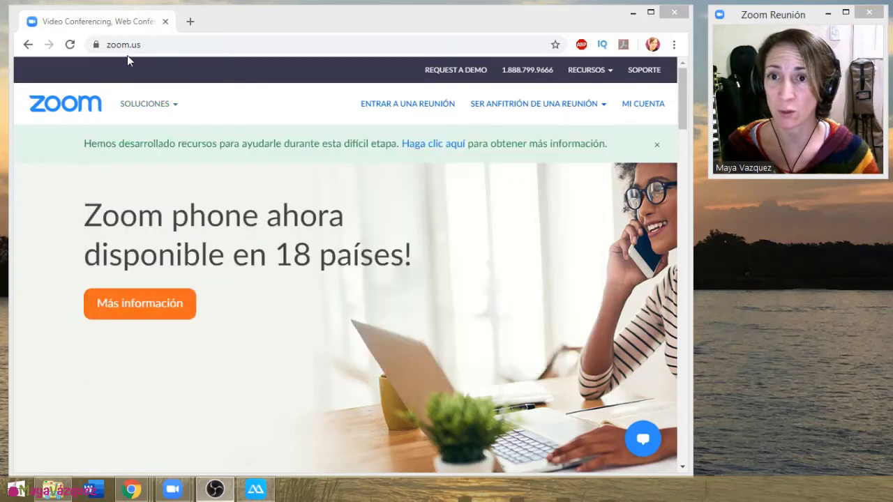
Visit the Zoom client download page, then sign out and go to the sign-in page
{"action": "mouse_move", "coordinate": [613, 78]}
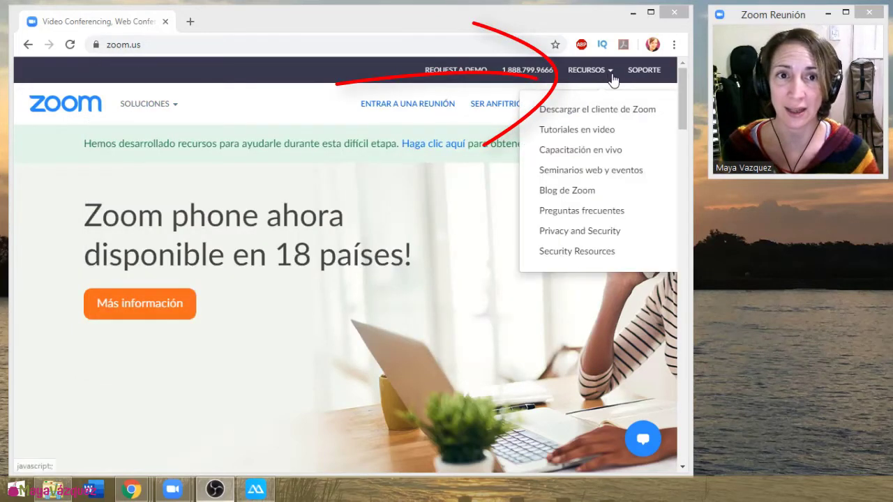
{"action": "left_click", "coordinate": [641, 120]}
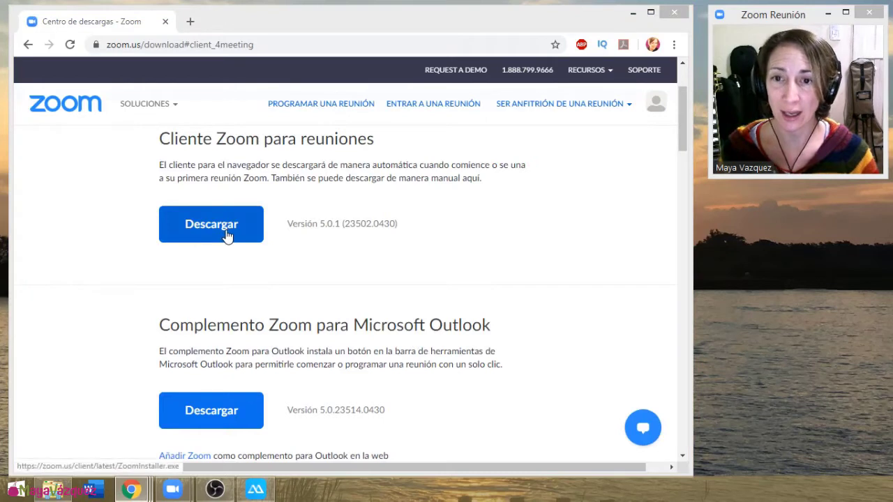
{"action": "left_click", "coordinate": [658, 110]}
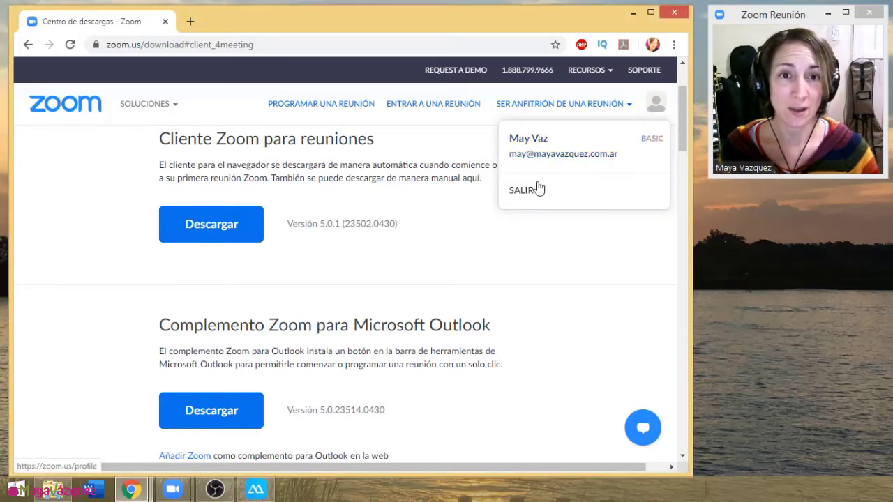
{"action": "left_click", "coordinate": [534, 192]}
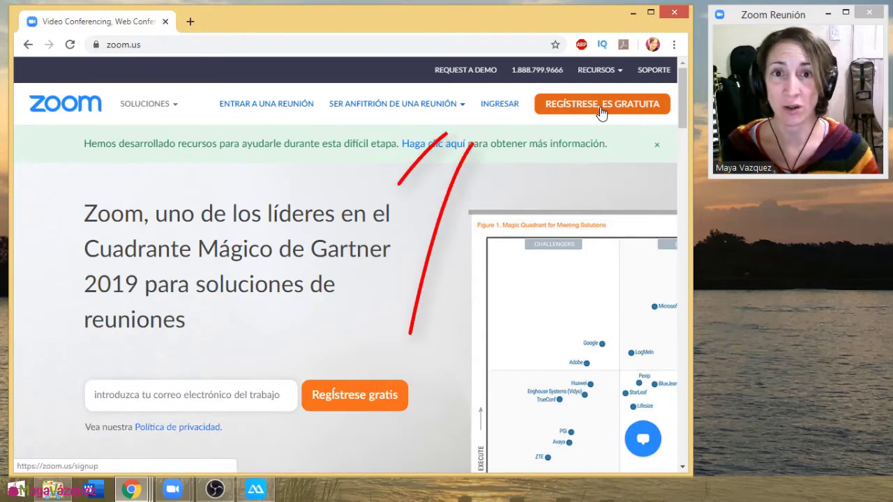
{"action": "left_click", "coordinate": [503, 106]}
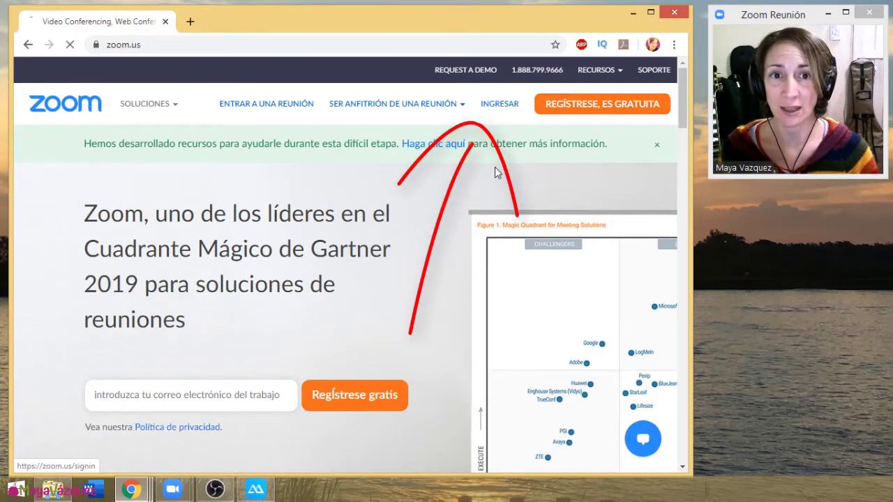
Sign in using the browser's saved e-mail and password
{"action": "type", "text": "may@"}
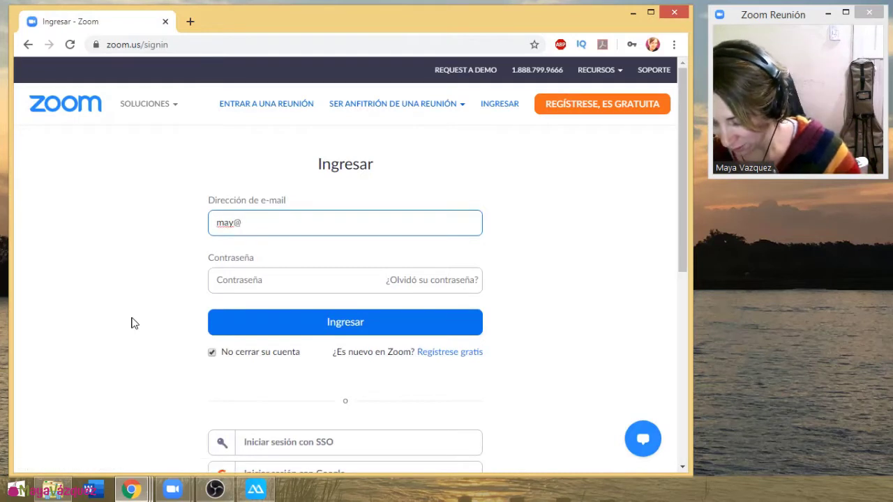
{"action": "type", "text": "ma"}
{"action": "key", "text": "Down"}
{"action": "key", "text": "Return"}
{"action": "key", "text": "Return"}
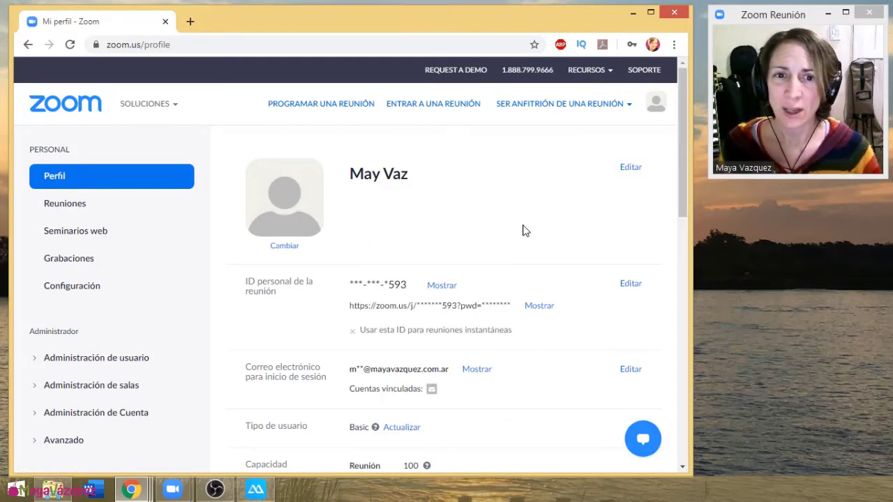
Change the profile time zone to (GMT-3:00) Buenos Aires, Georgetown and save it
{"action": "scroll", "coordinate": [539, 417], "scroll_direction": "down", "scroll_amount": 1}
{"action": "scroll", "coordinate": [537, 417], "scroll_direction": "down", "scroll_amount": 5}
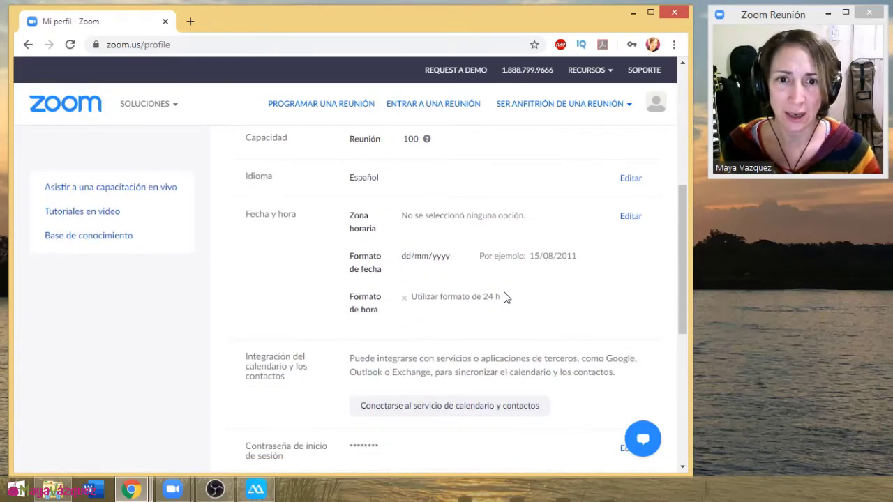
{"action": "left_click", "coordinate": [632, 217]}
{"action": "scroll", "coordinate": [504, 240], "scroll_direction": "down", "scroll_amount": 4}
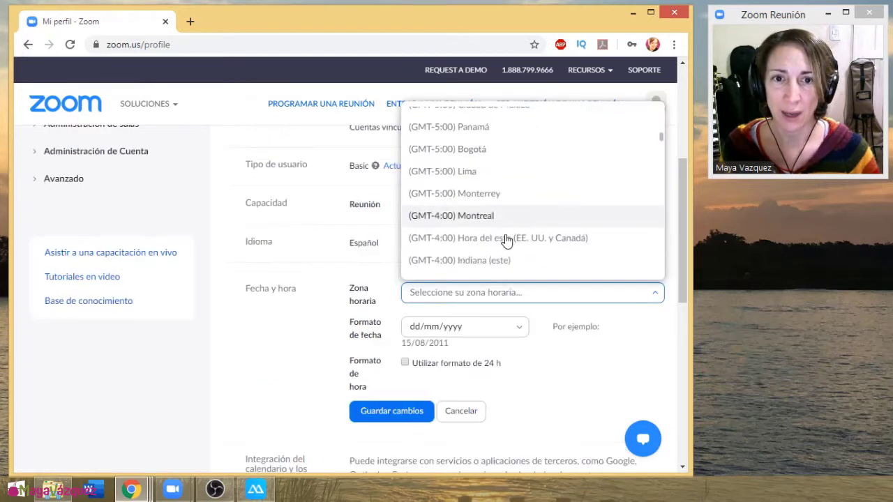
{"action": "left_click", "coordinate": [502, 221]}
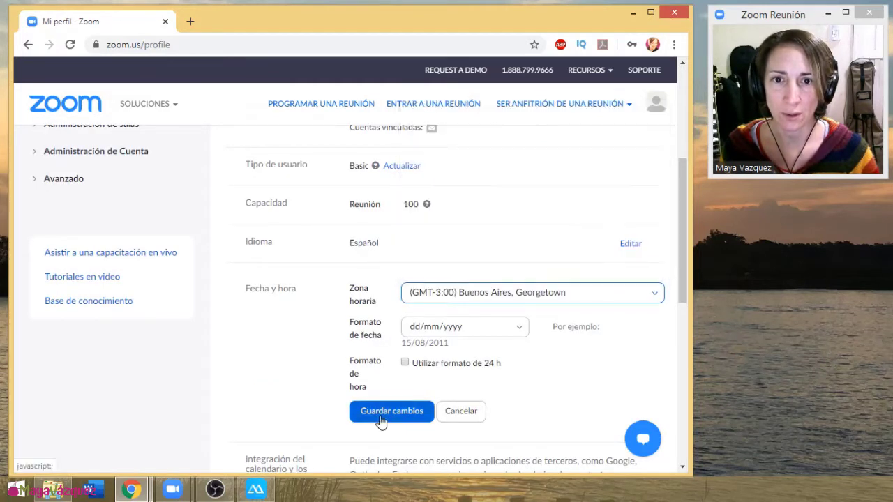
{"action": "left_click", "coordinate": [380, 415]}
{"action": "scroll", "coordinate": [332, 295], "scroll_direction": "up", "scroll_amount": 4}
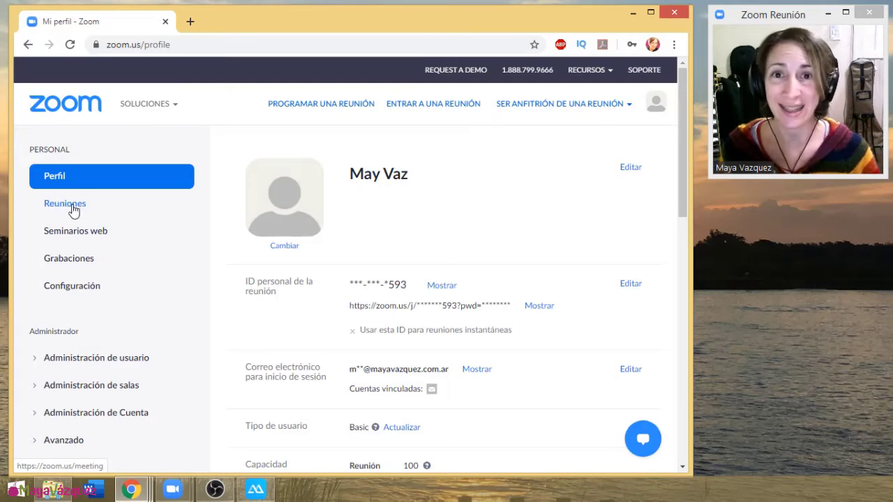
In Settings, turn on host video and participant video when meetings start
{"action": "left_click", "coordinate": [97, 293]}
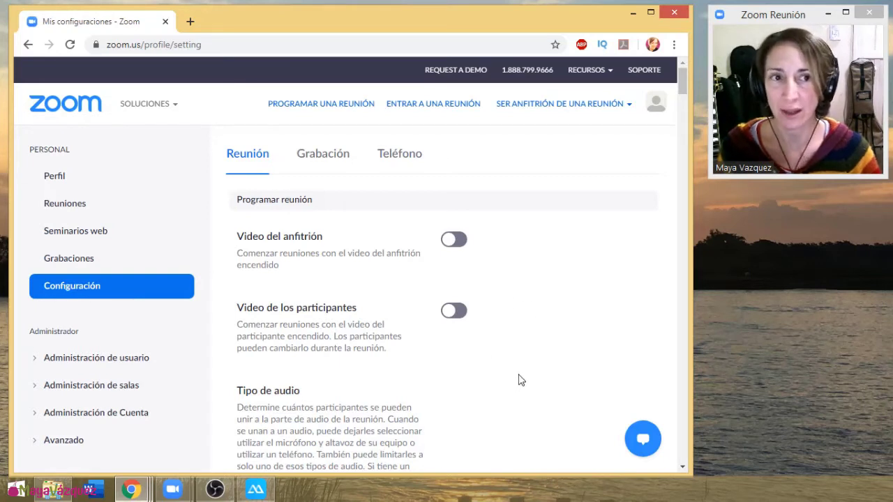
{"action": "scroll", "coordinate": [519, 380], "scroll_direction": "down", "scroll_amount": 1}
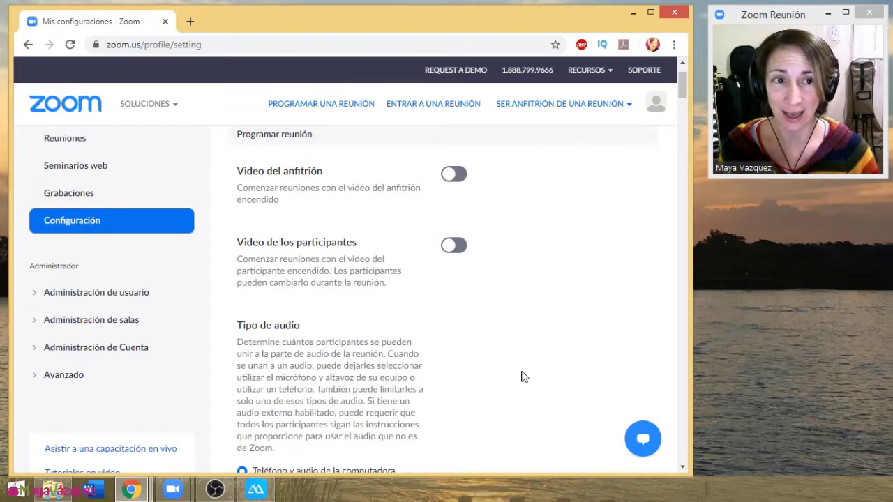
{"action": "scroll", "coordinate": [524, 376], "scroll_direction": "up", "scroll_amount": 1}
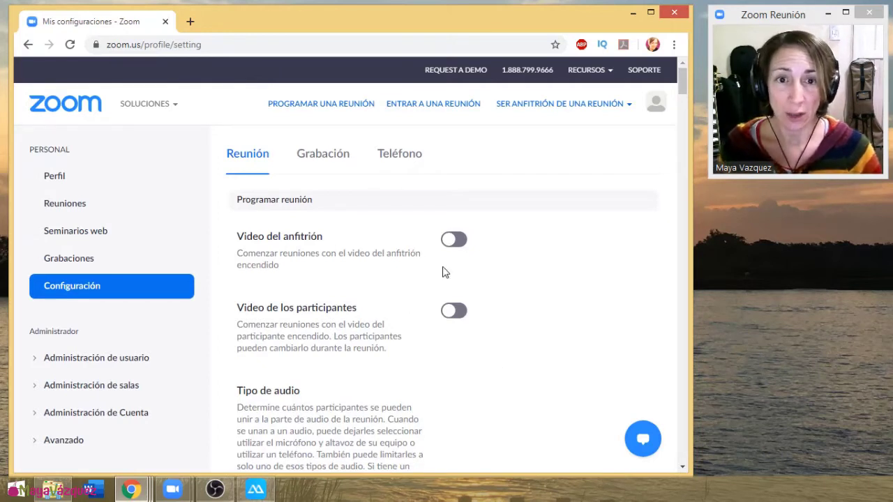
{"action": "left_click", "coordinate": [459, 241]}
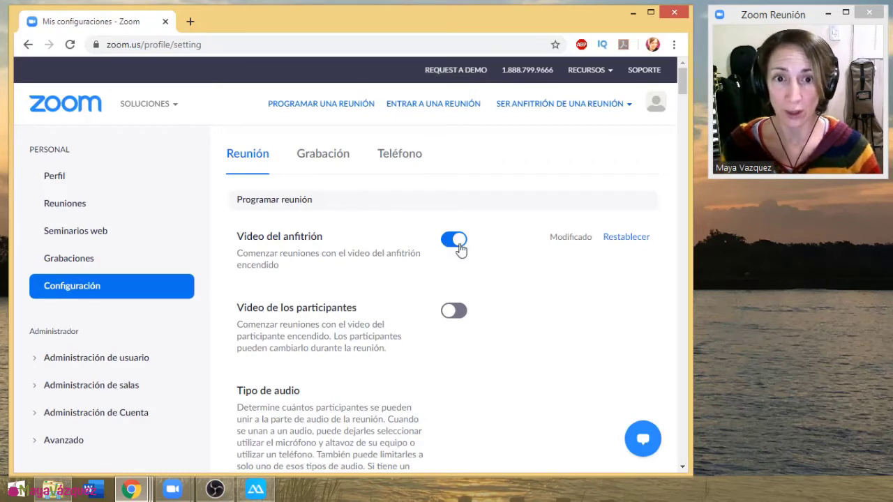
{"action": "left_click", "coordinate": [463, 314]}
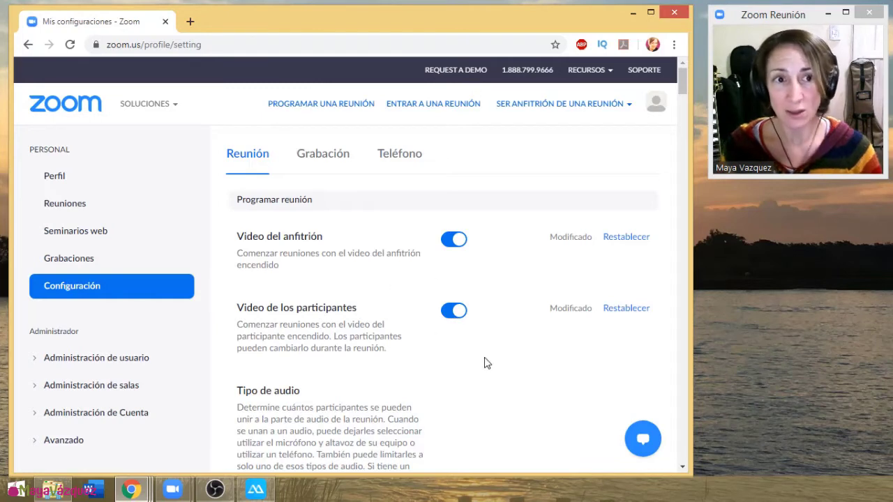
Restrict meeting audio type to Audio de la computadora and save
{"action": "scroll", "coordinate": [484, 372], "scroll_direction": "down", "scroll_amount": 3}
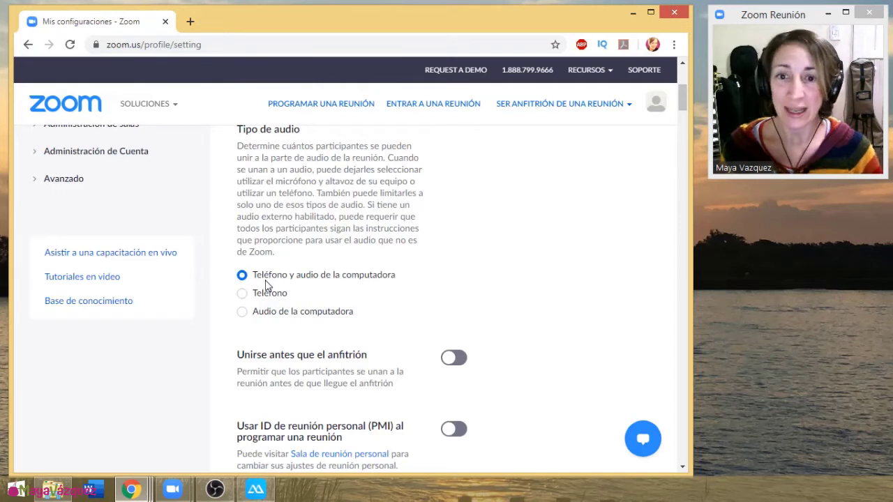
{"action": "left_click", "coordinate": [242, 311]}
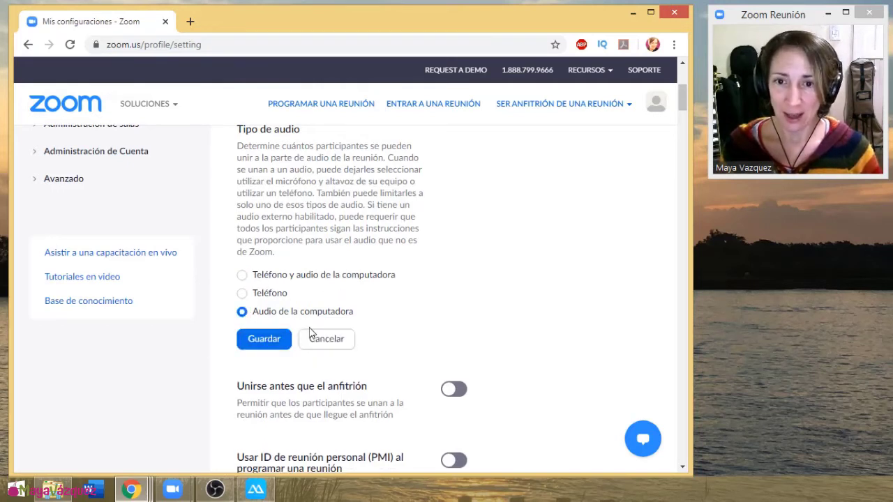
{"action": "left_click", "coordinate": [270, 343]}
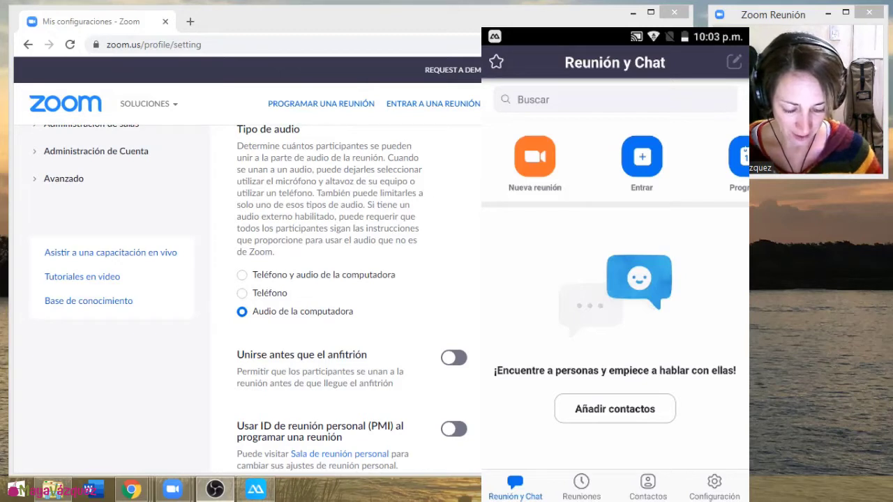
In the mobile app, go to Configuración > Reunión > Conexión automática al audio
{"action": "left_click", "coordinate": [715, 487]}
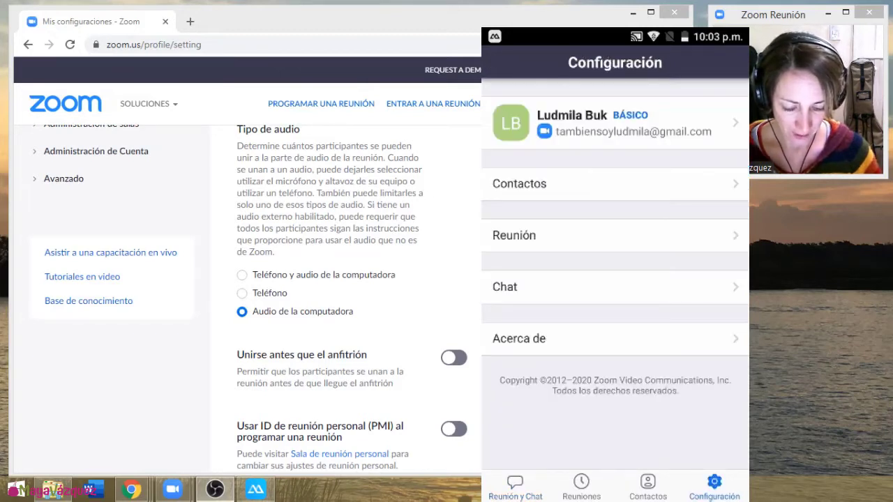
{"action": "left_click", "coordinate": [514, 235]}
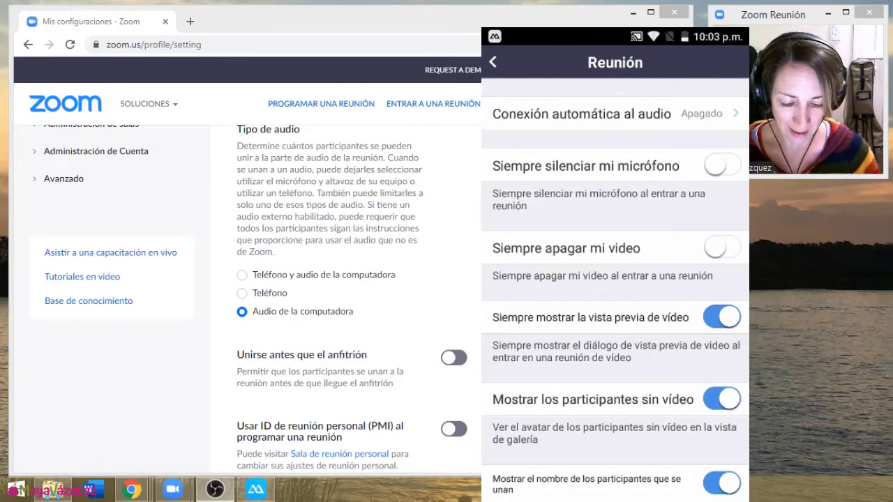
{"action": "left_click", "coordinate": [582, 114]}
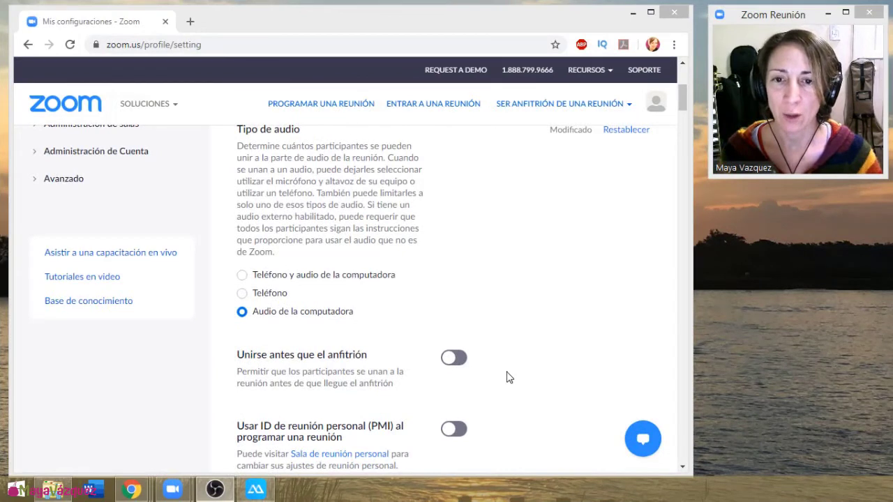
{"action": "left_click", "coordinate": [506, 385]}
{"action": "scroll", "coordinate": [505, 387], "scroll_direction": "down", "scroll_amount": 1}
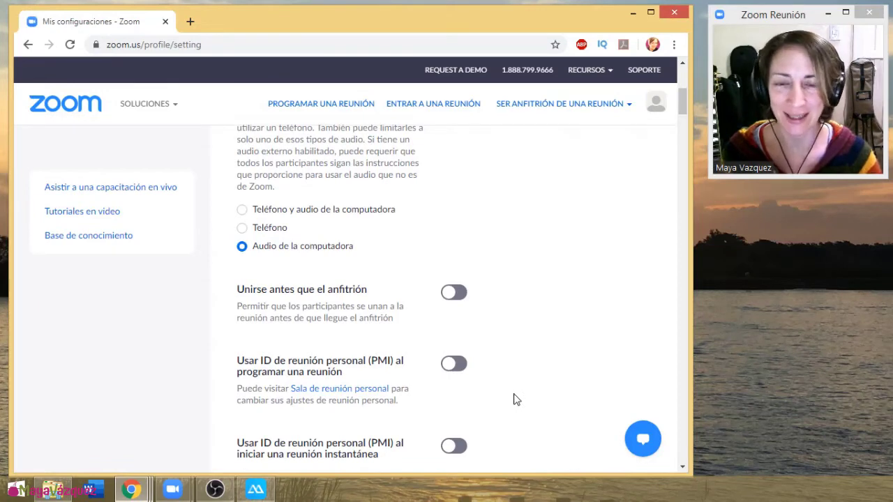
{"action": "scroll", "coordinate": [514, 401], "scroll_direction": "down", "scroll_amount": 2}
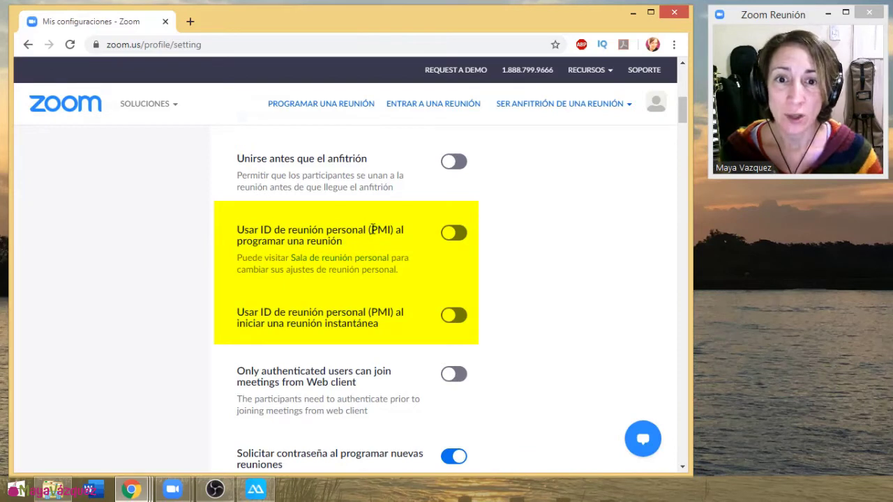
{"action": "left_click_drag", "start_coordinate": [372, 229], "coordinate": [394, 231]}
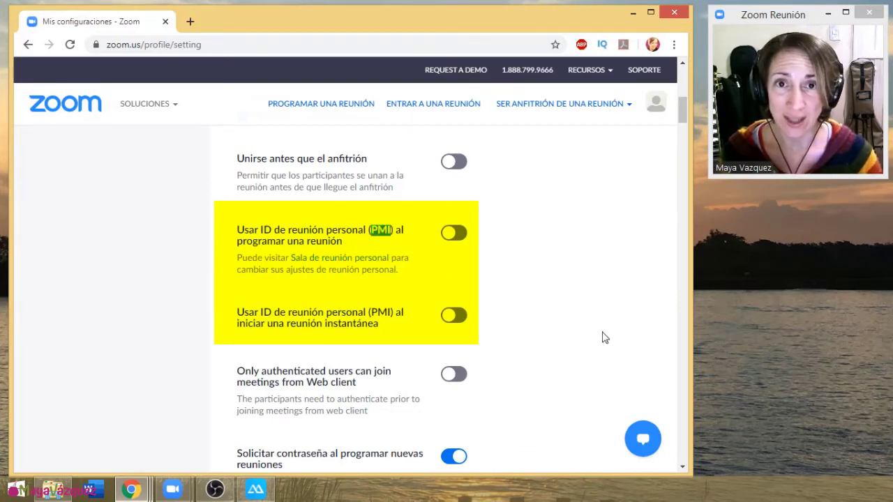
{"action": "left_click", "coordinate": [342, 246]}
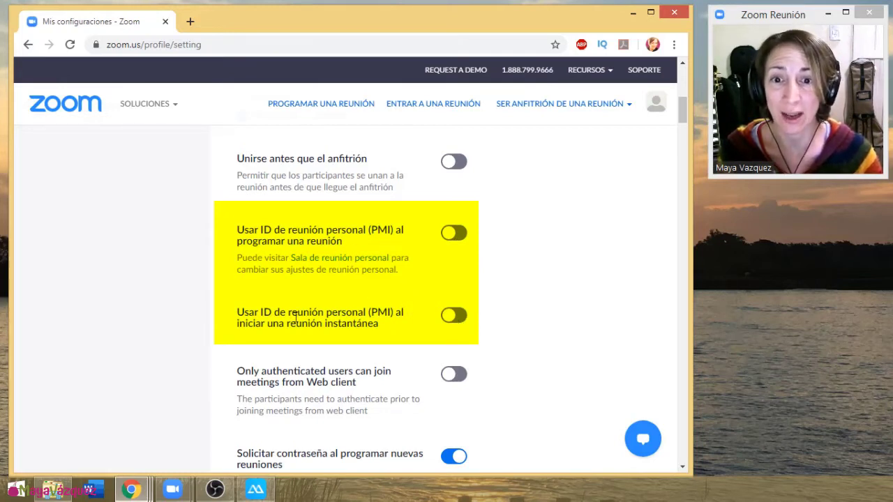
{"action": "left_click_drag", "start_coordinate": [285, 324], "coordinate": [376, 327]}
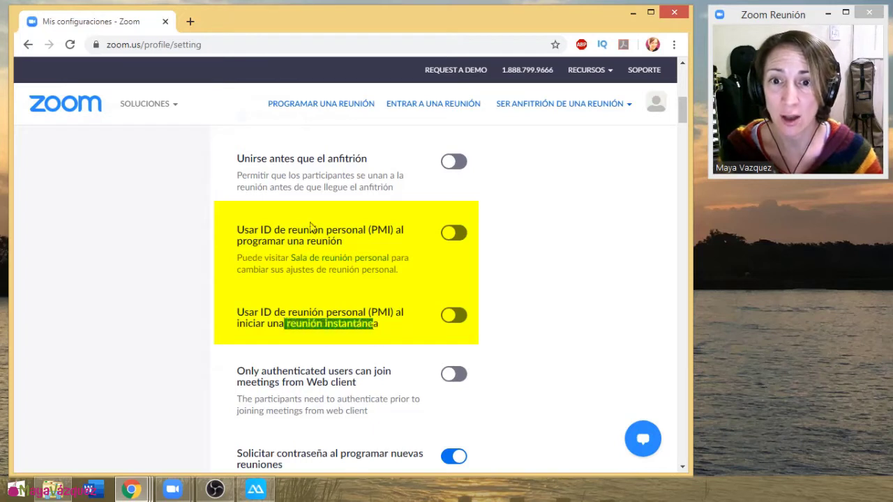
{"action": "left_click_drag", "start_coordinate": [395, 232], "coordinate": [409, 245]}
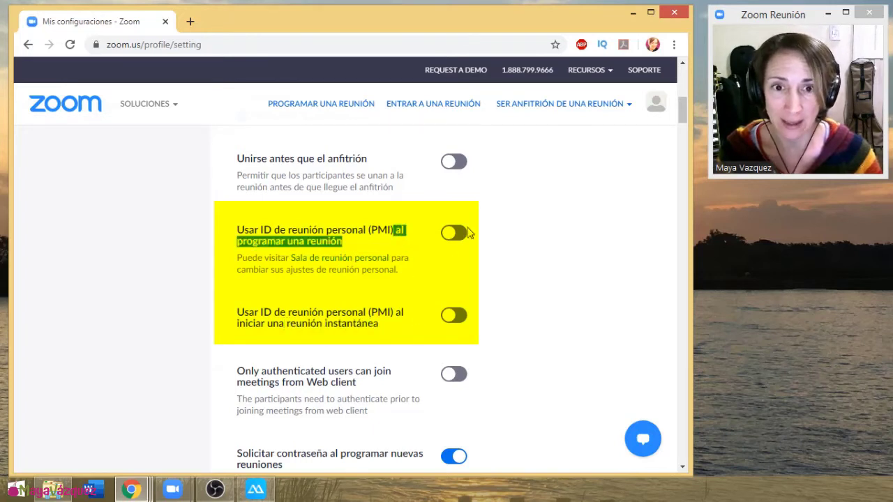
{"action": "left_click", "coordinate": [505, 322]}
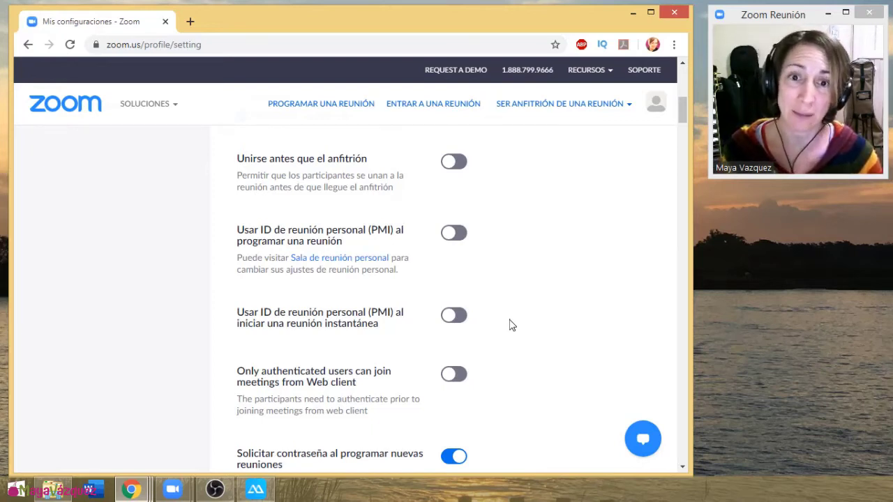
{"action": "scroll", "coordinate": [514, 372], "scroll_direction": "down", "scroll_amount": 1}
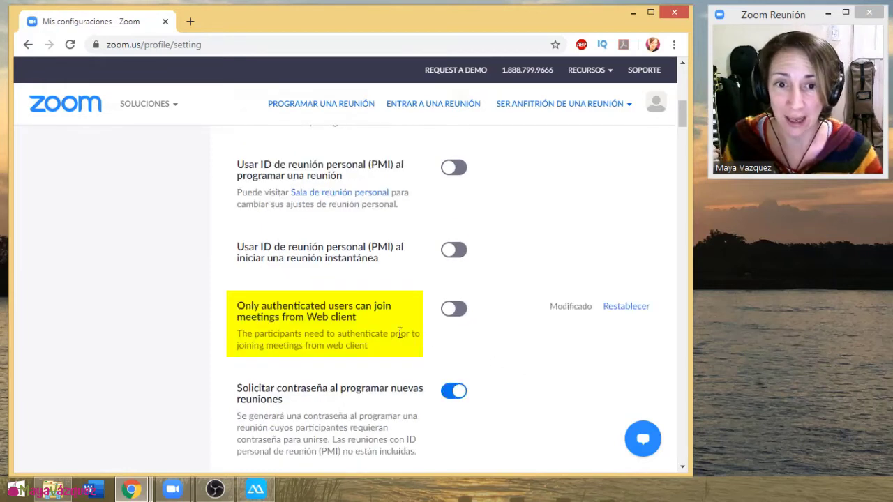
{"action": "left_click", "coordinate": [461, 314]}
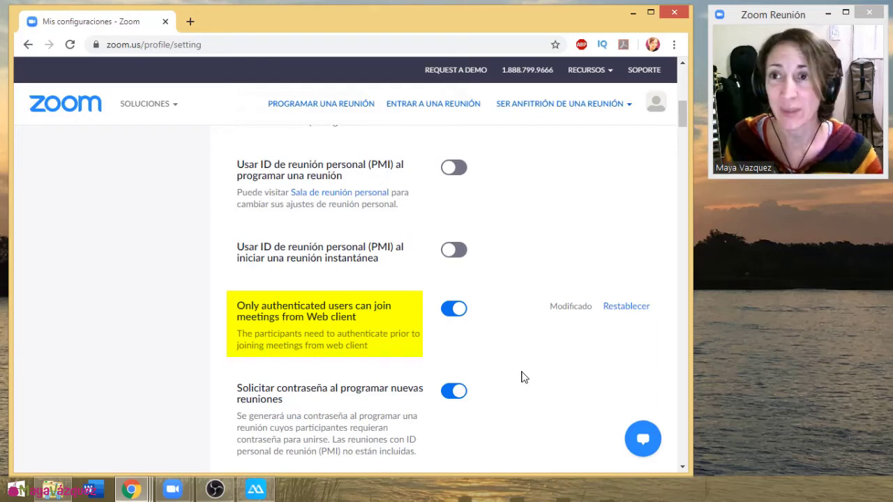
{"action": "left_click", "coordinate": [459, 313]}
{"action": "scroll", "coordinate": [524, 399], "scroll_direction": "down", "scroll_amount": 1}
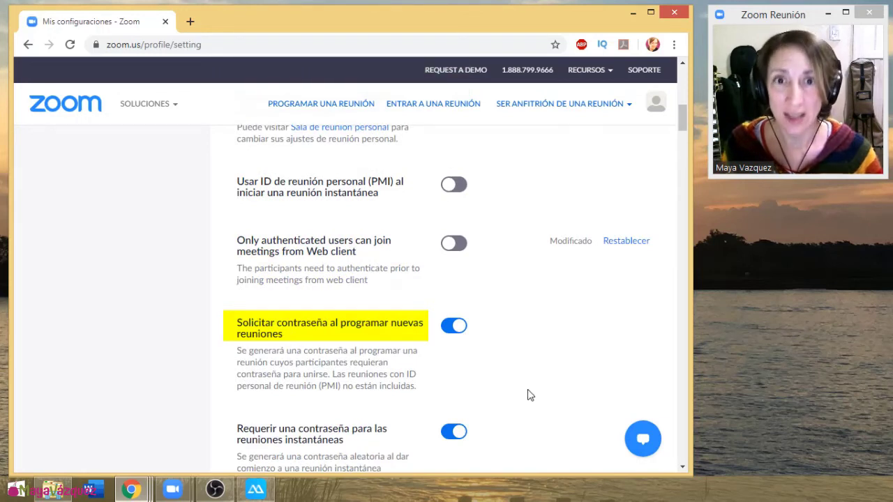
{"action": "scroll", "coordinate": [528, 396], "scroll_direction": "down", "scroll_amount": 1}
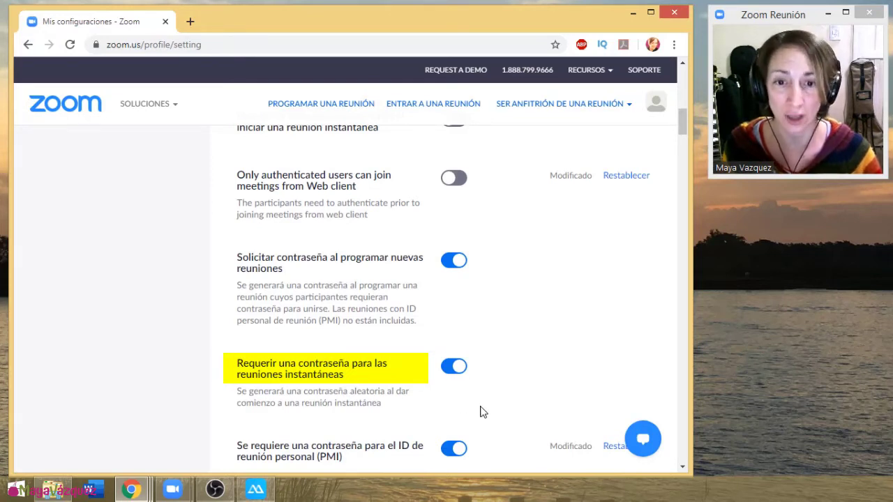
{"action": "scroll", "coordinate": [510, 418], "scroll_direction": "down", "scroll_amount": 2}
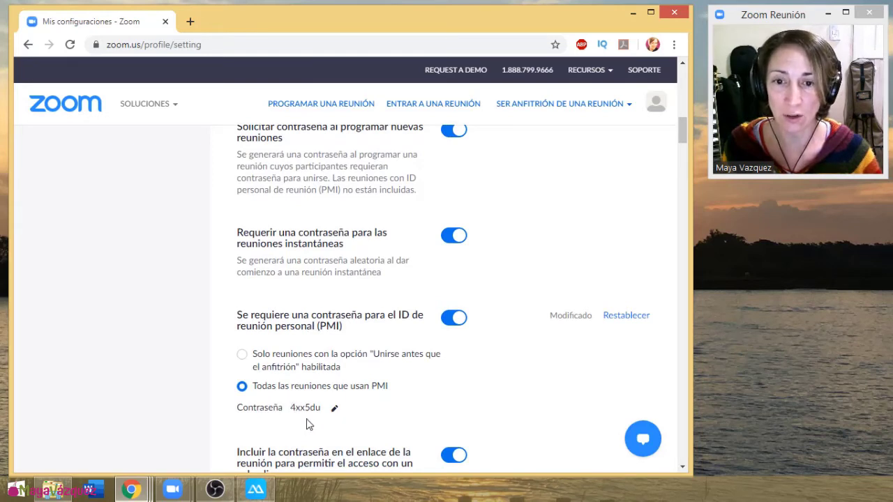
{"action": "scroll", "coordinate": [542, 427], "scroll_direction": "down", "scroll_amount": 2}
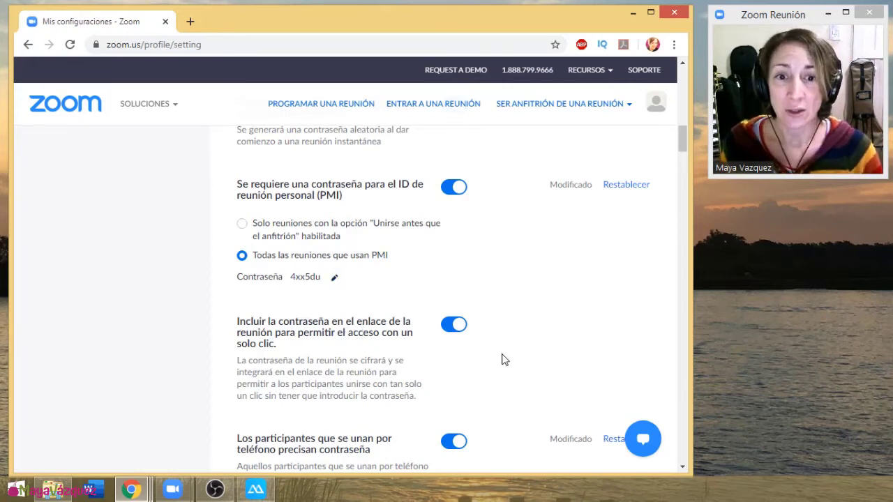
{"action": "scroll", "coordinate": [454, 347], "scroll_direction": "down", "scroll_amount": 4}
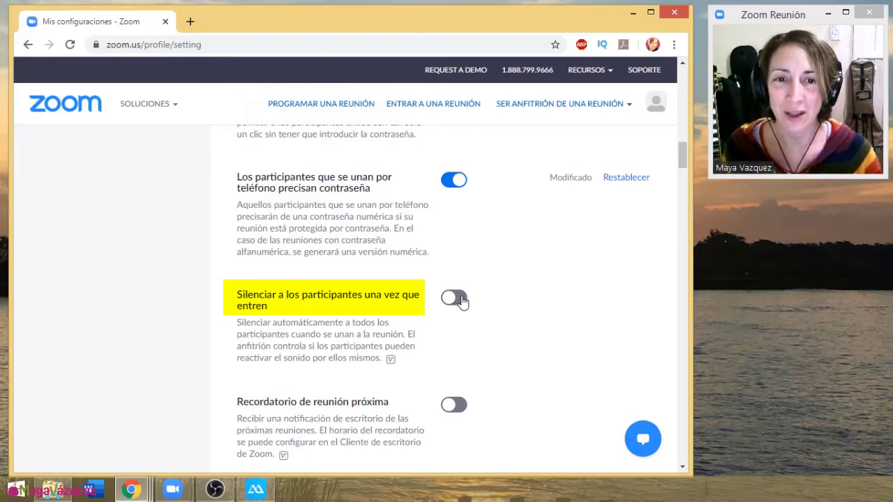
Enable 'Silenciar a los participantes una vez que entren' in meeting settings
{"action": "left_click", "coordinate": [460, 299]}
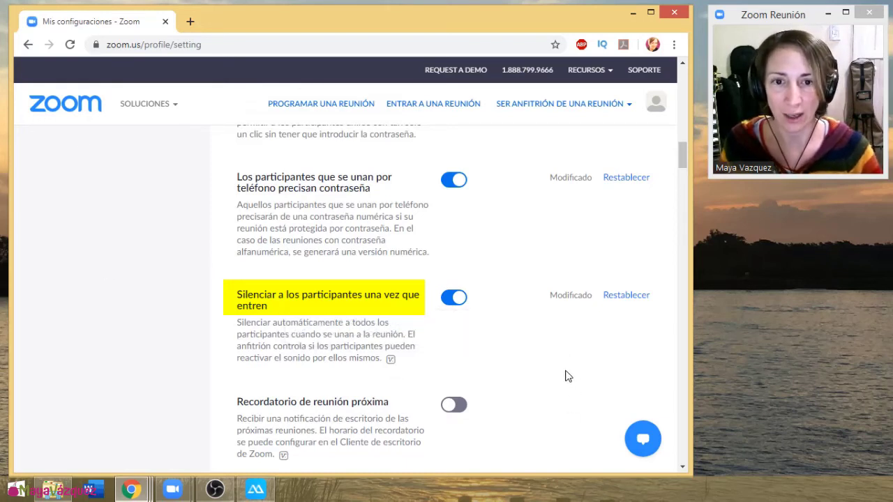
{"action": "scroll", "coordinate": [488, 314], "scroll_direction": "down", "scroll_amount": 6}
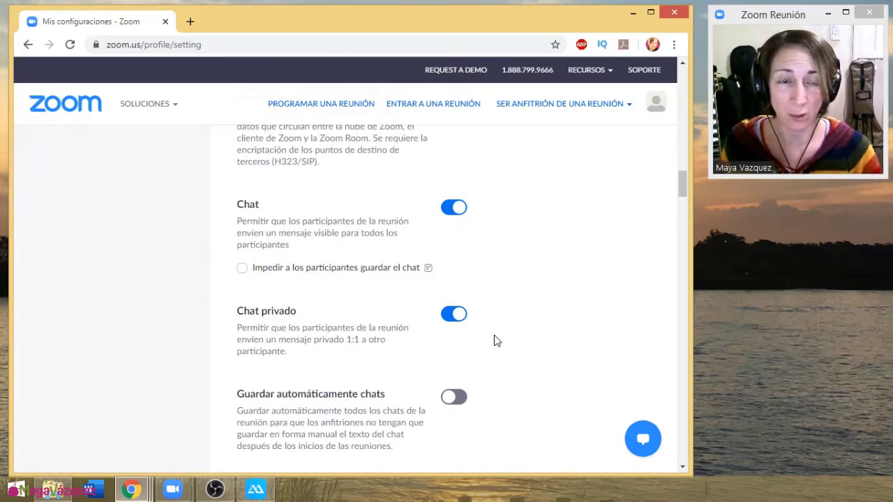
Scroll to the bottom of the web settings, then minimize the browser to reveal the Zoom desktop client
{"action": "scroll", "coordinate": [496, 340], "scroll_direction": "down", "scroll_amount": 2}
{"action": "scroll", "coordinate": [494, 340], "scroll_direction": "down", "scroll_amount": 8}
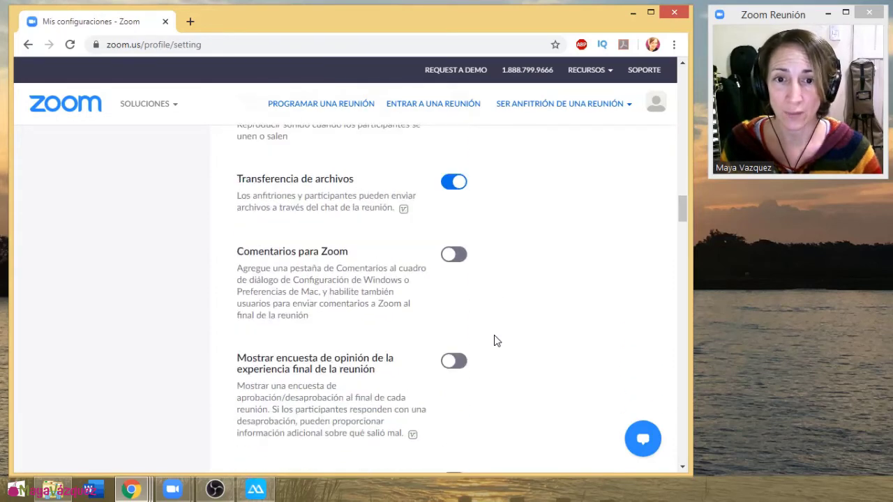
{"action": "scroll", "coordinate": [495, 340], "scroll_direction": "down", "scroll_amount": 1}
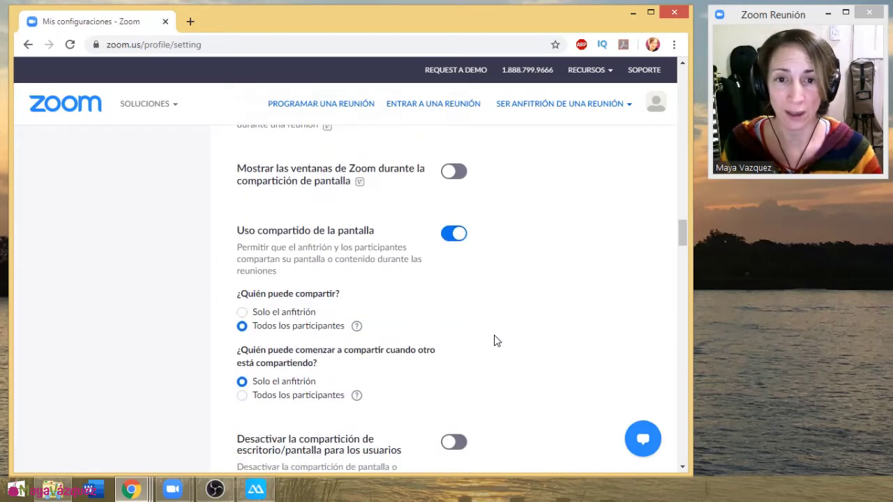
{"action": "scroll", "coordinate": [495, 340], "scroll_direction": "down", "scroll_amount": 1}
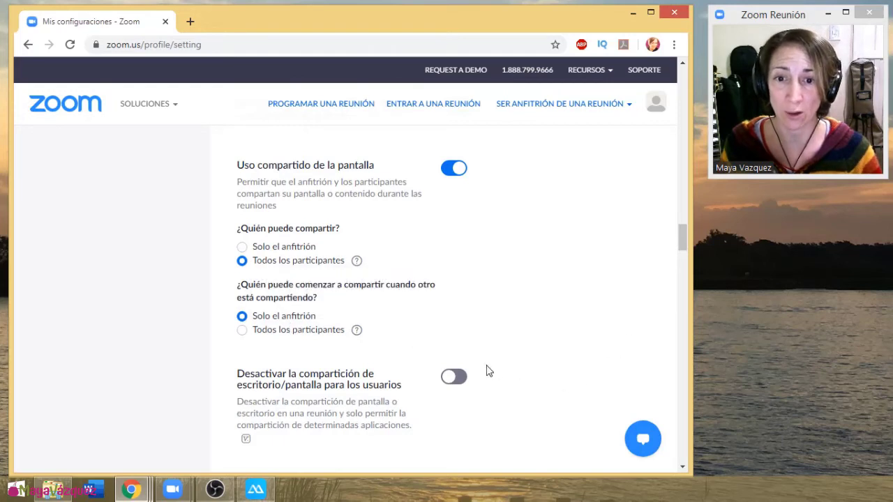
{"action": "scroll", "coordinate": [525, 386], "scroll_direction": "down", "scroll_amount": 6}
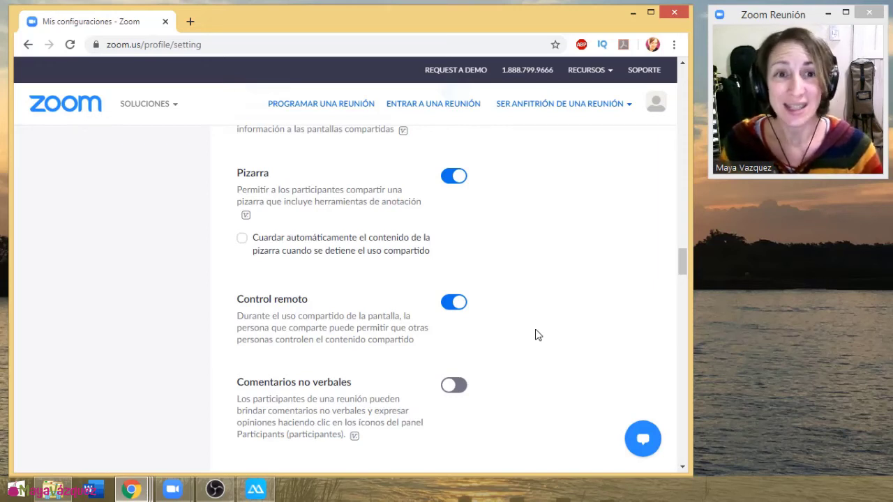
{"action": "scroll", "coordinate": [526, 329], "scroll_direction": "down", "scroll_amount": 10}
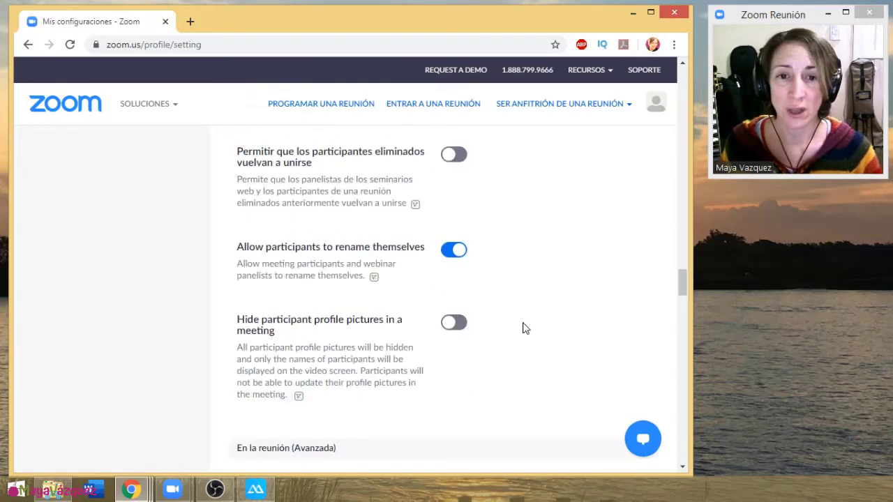
{"action": "scroll", "coordinate": [526, 329], "scroll_direction": "down", "scroll_amount": 7}
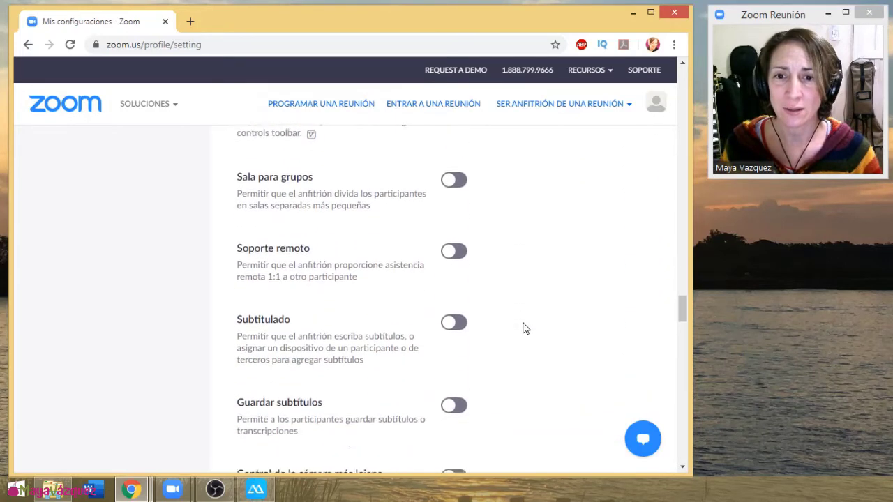
{"action": "scroll", "coordinate": [525, 328], "scroll_direction": "down", "scroll_amount": 8}
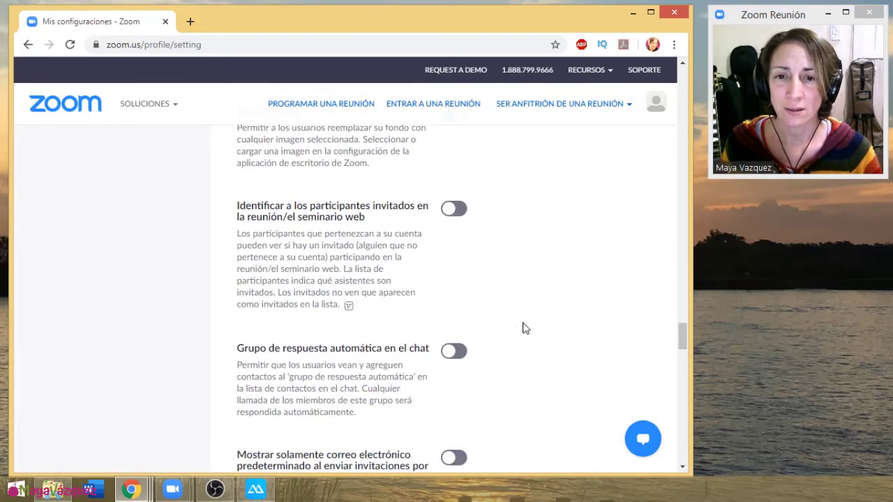
{"action": "scroll", "coordinate": [527, 327], "scroll_direction": "down", "scroll_amount": 2}
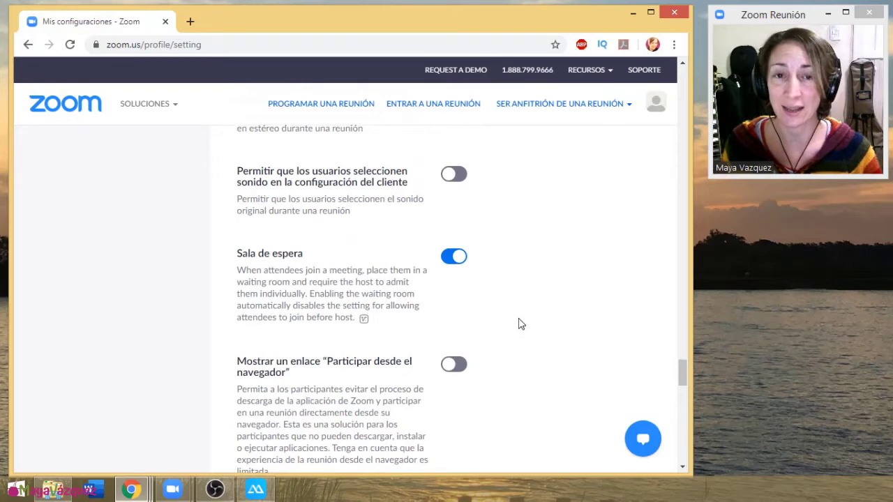
{"action": "scroll", "coordinate": [520, 323], "scroll_direction": "down", "scroll_amount": 6}
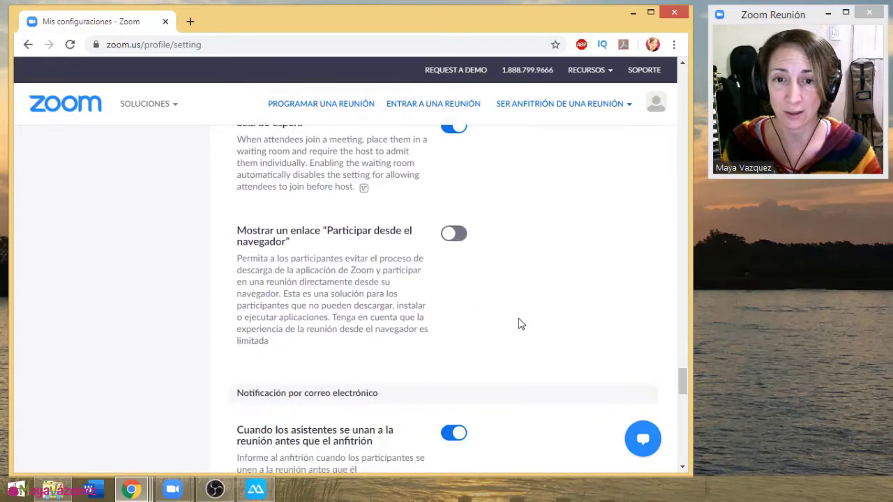
{"action": "scroll", "coordinate": [520, 324], "scroll_direction": "down", "scroll_amount": 10}
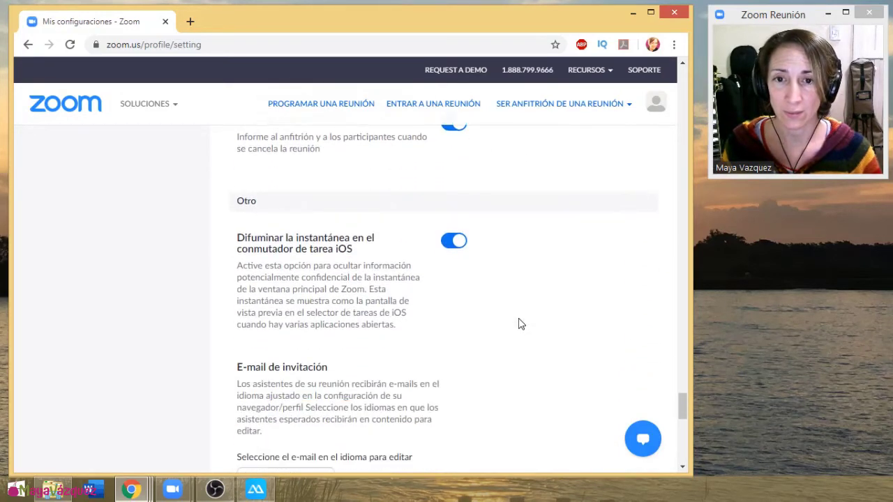
{"action": "scroll", "coordinate": [520, 324], "scroll_direction": "down", "scroll_amount": 3}
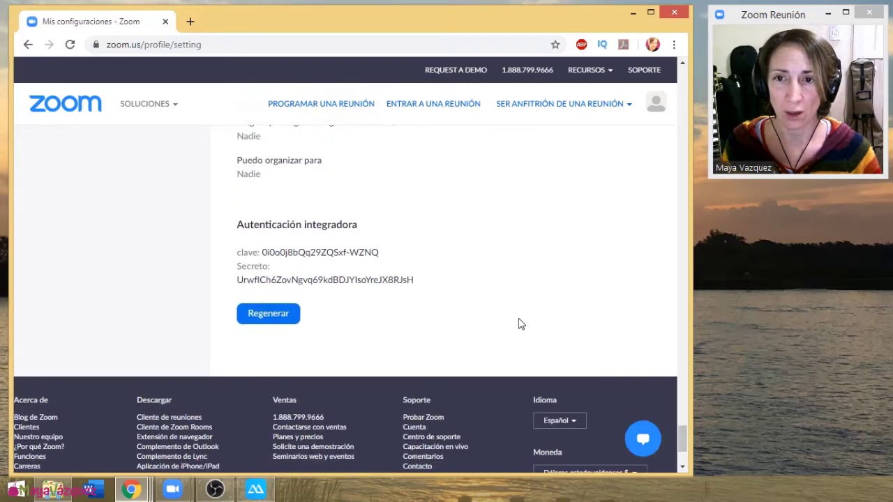
{"action": "key", "text": "super+d"}
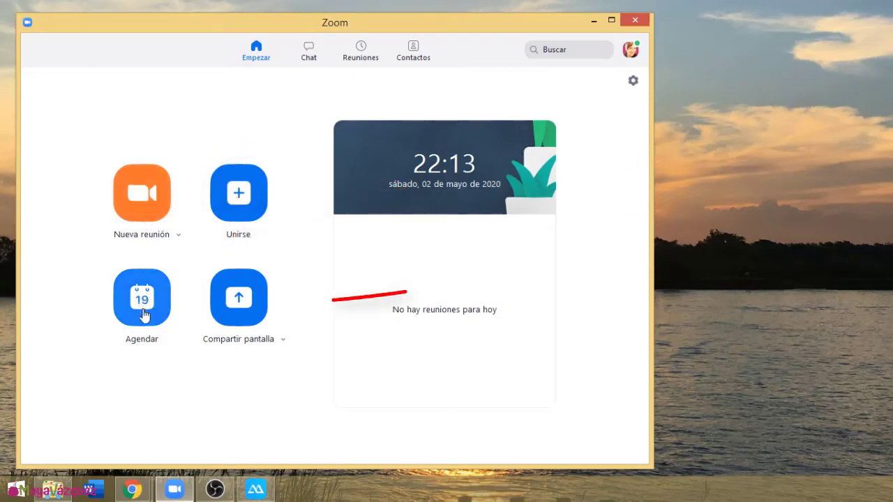
{"action": "left_click", "coordinate": [153, 216]}
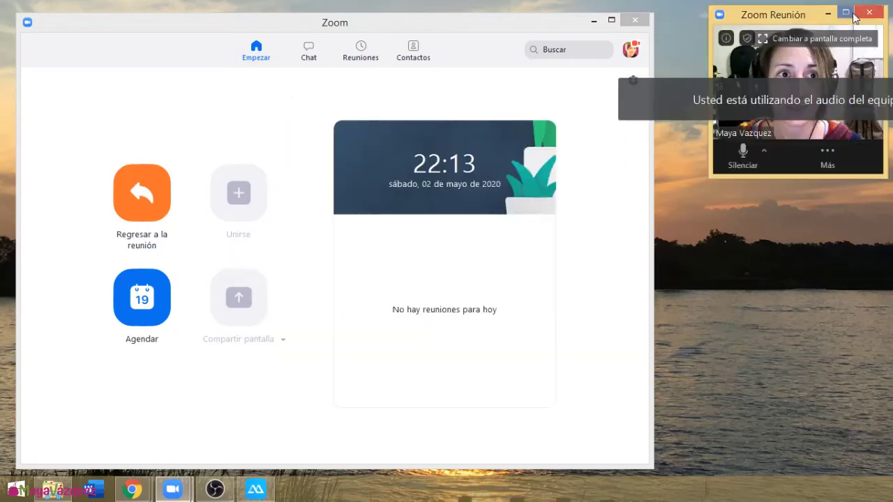
{"action": "left_click", "coordinate": [846, 13]}
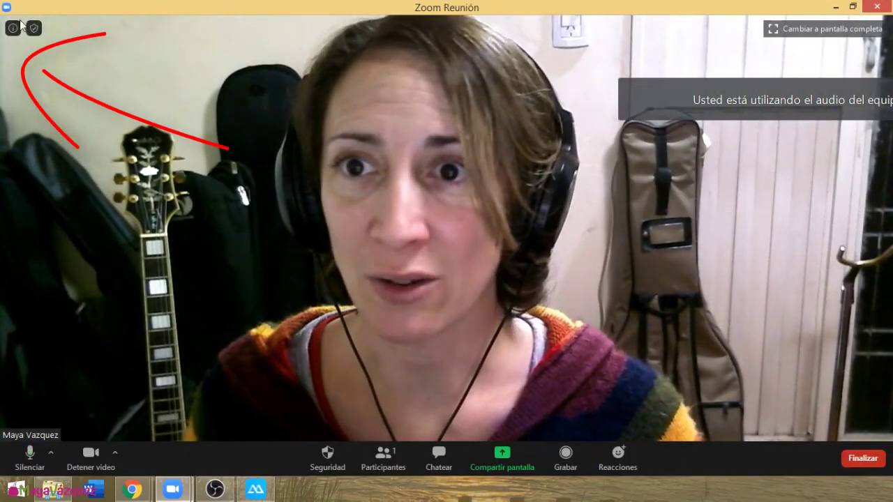
{"action": "left_click", "coordinate": [13, 30]}
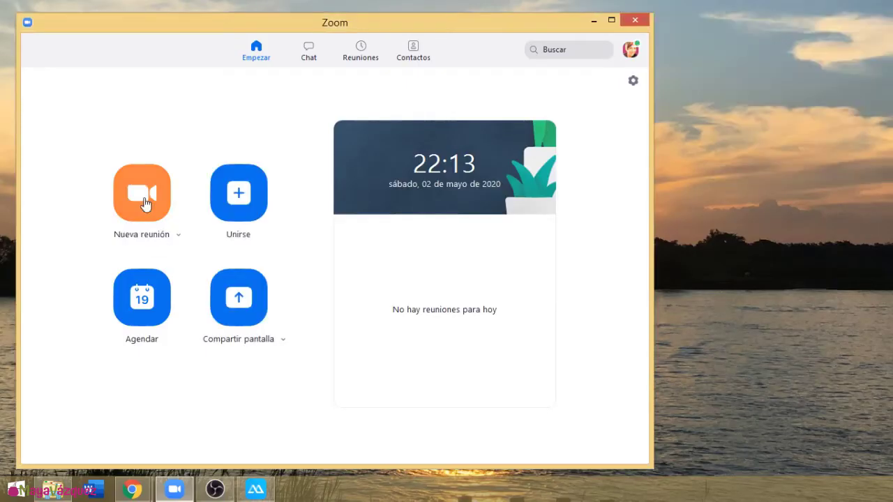
Start a meeting using the personal meeting ID (PMI) and copy its invitation URL
{"action": "left_click", "coordinate": [178, 235]}
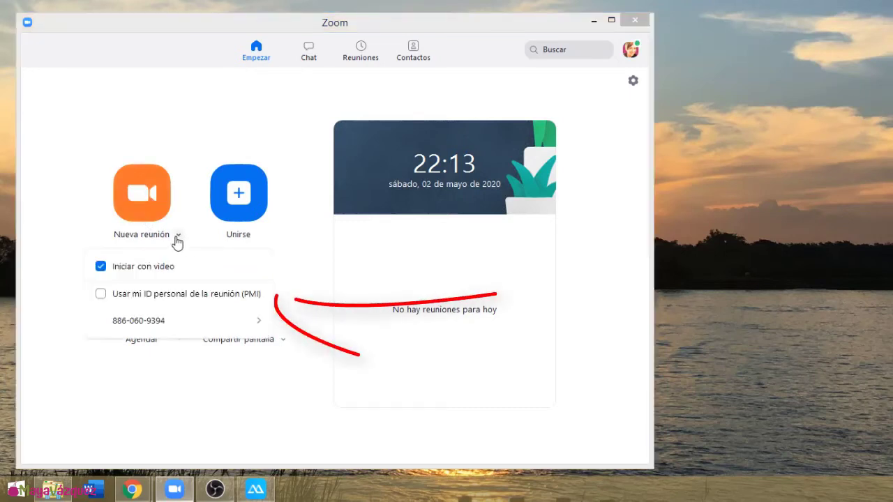
{"action": "left_click", "coordinate": [99, 294]}
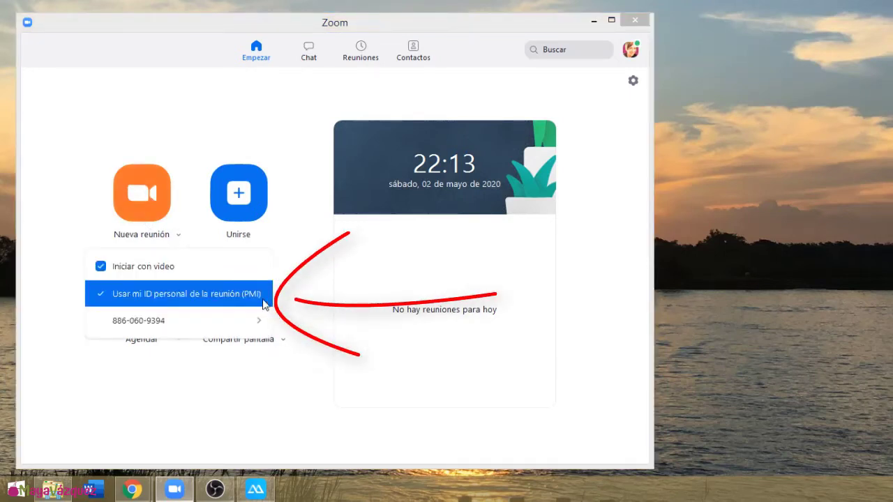
{"action": "left_click", "coordinate": [144, 193]}
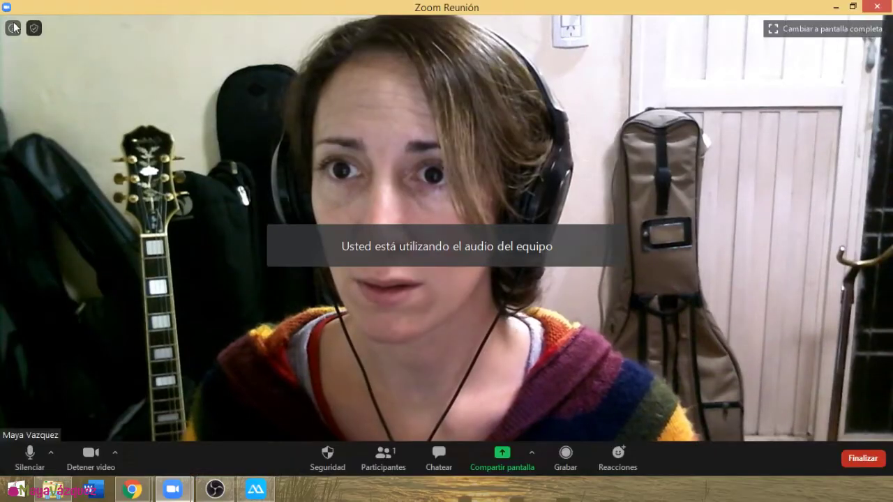
{"action": "left_click", "coordinate": [11, 32]}
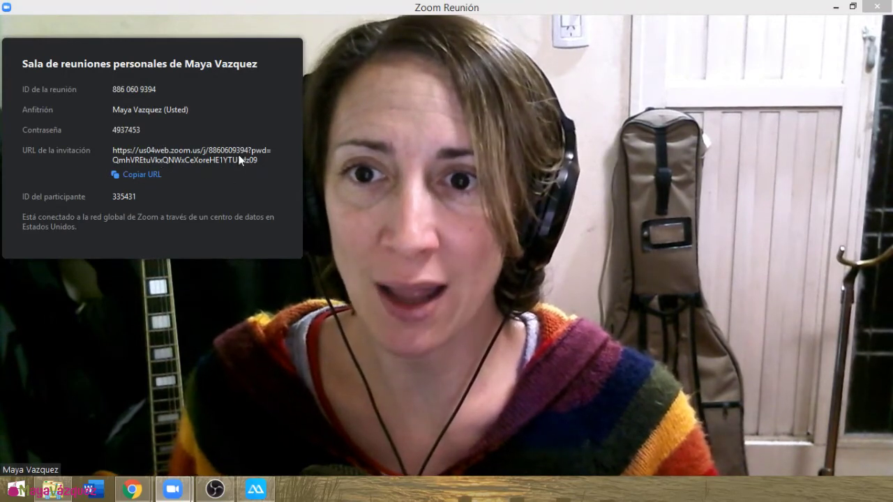
{"action": "left_click", "coordinate": [152, 174]}
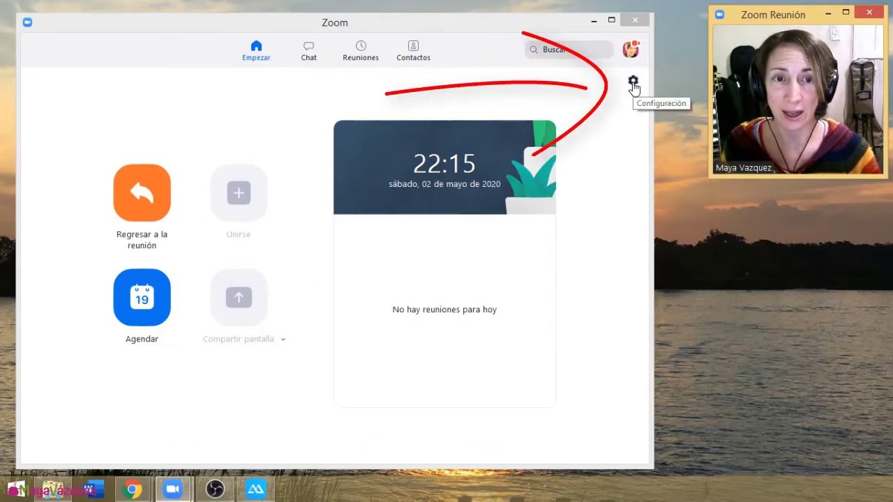
In video settings, keep the Logitech HD Webcam C510 and turn off 'Reflejar mi video'
{"action": "left_click", "coordinate": [632, 82]}
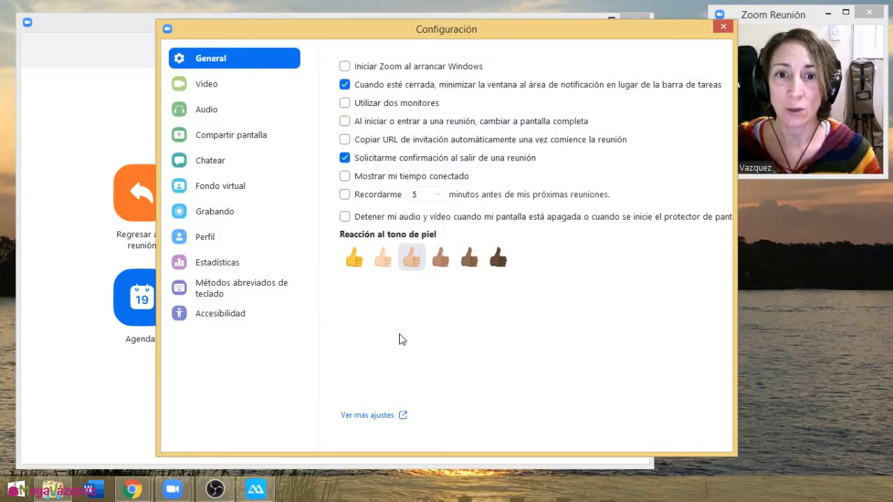
{"action": "left_click", "coordinate": [206, 84]}
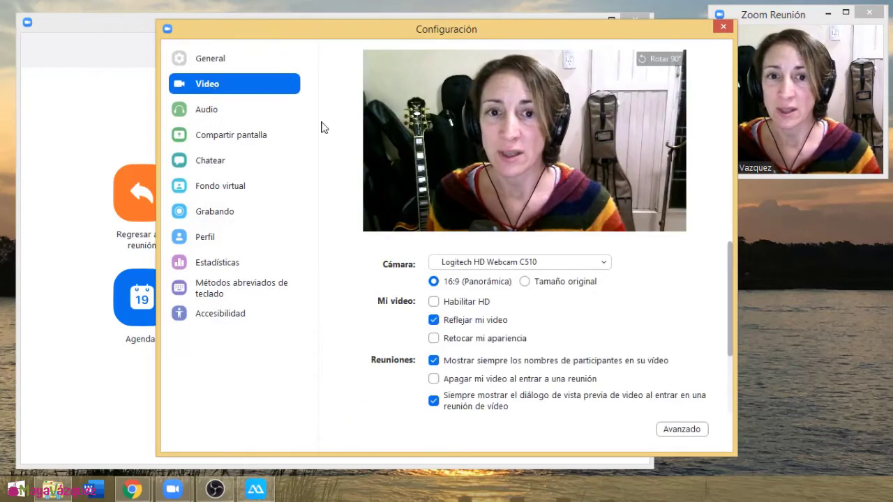
{"action": "left_click", "coordinate": [500, 272]}
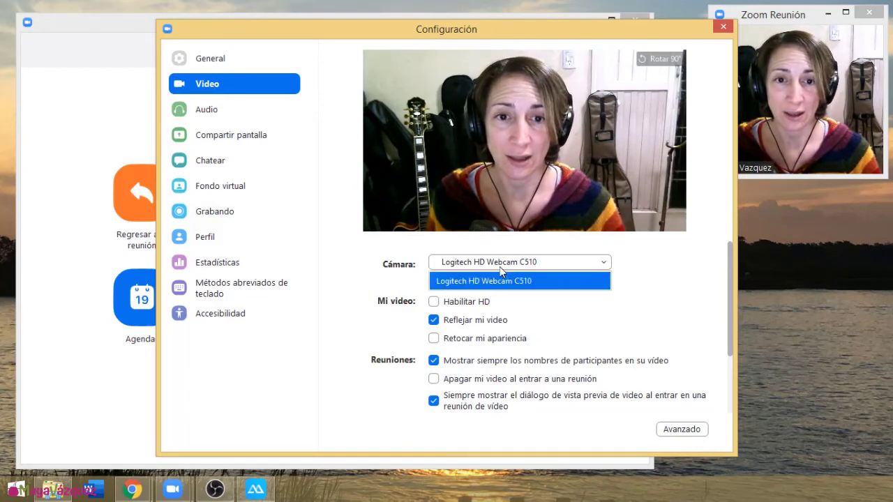
{"action": "left_click", "coordinate": [500, 275]}
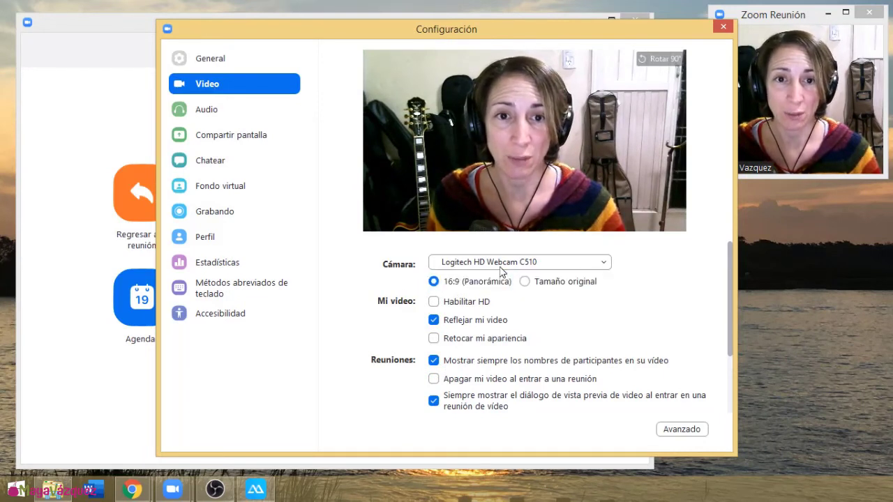
{"action": "left_click", "coordinate": [432, 321]}
Review the speaker devices in Audio, then open 'Ver más ajustes' on the web portal
{"action": "left_click", "coordinate": [225, 113]}
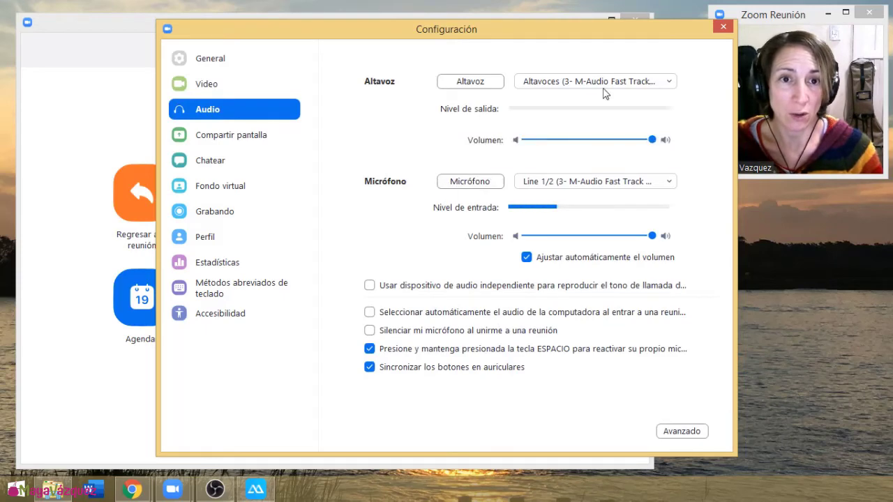
{"action": "left_click", "coordinate": [647, 82]}
{"action": "left_click", "coordinate": [200, 60]}
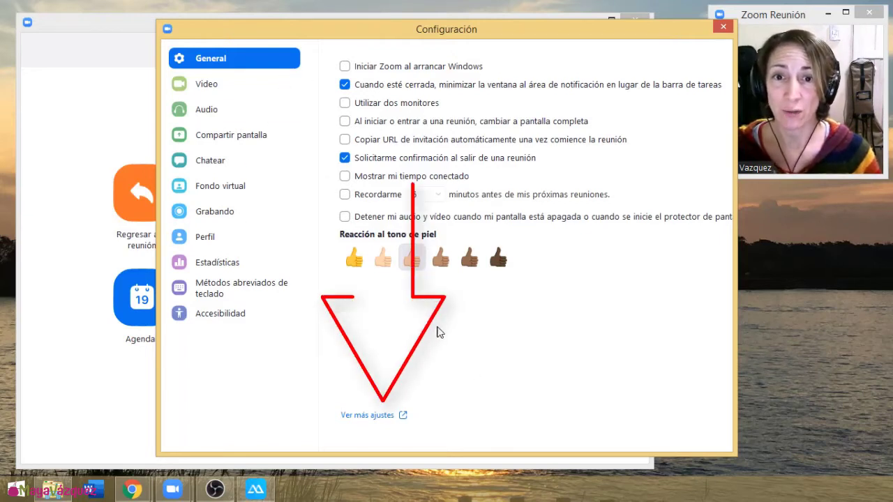
{"action": "left_click", "coordinate": [380, 415]}
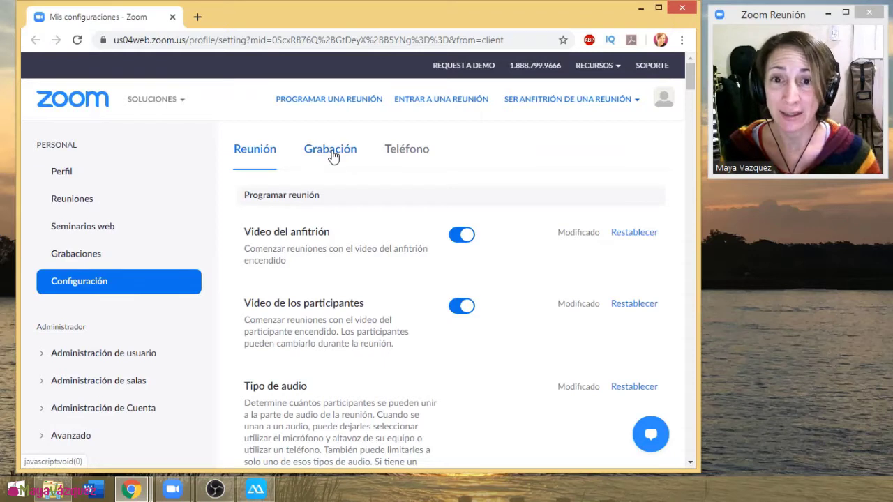
In Grabación settings, leave automatic recording off and switch on Consentimiento de grabación
{"action": "left_click", "coordinate": [332, 156]}
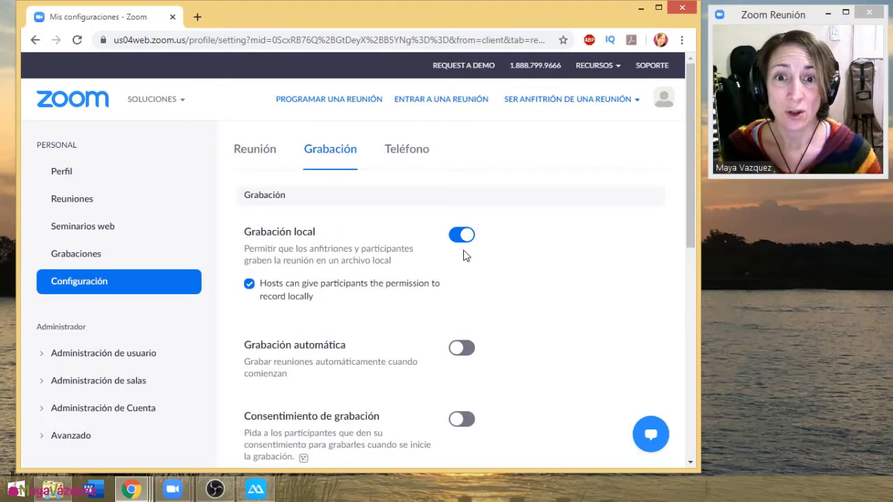
{"action": "left_click", "coordinate": [466, 353]}
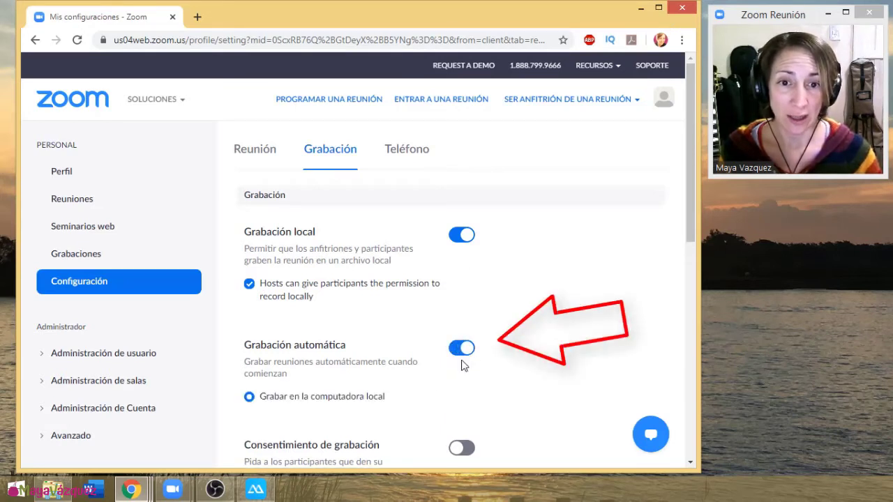
{"action": "left_click", "coordinate": [457, 349]}
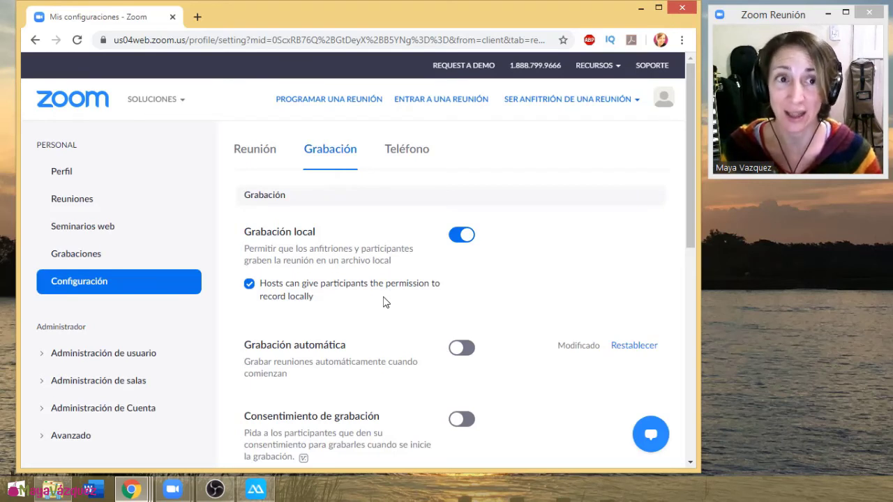
{"action": "scroll", "coordinate": [386, 302], "scroll_direction": "down", "scroll_amount": 1}
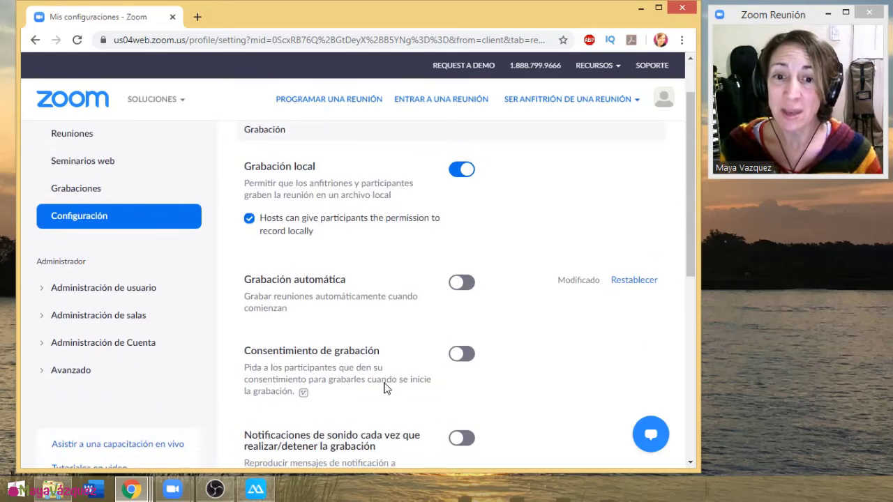
{"action": "left_click", "coordinate": [462, 355]}
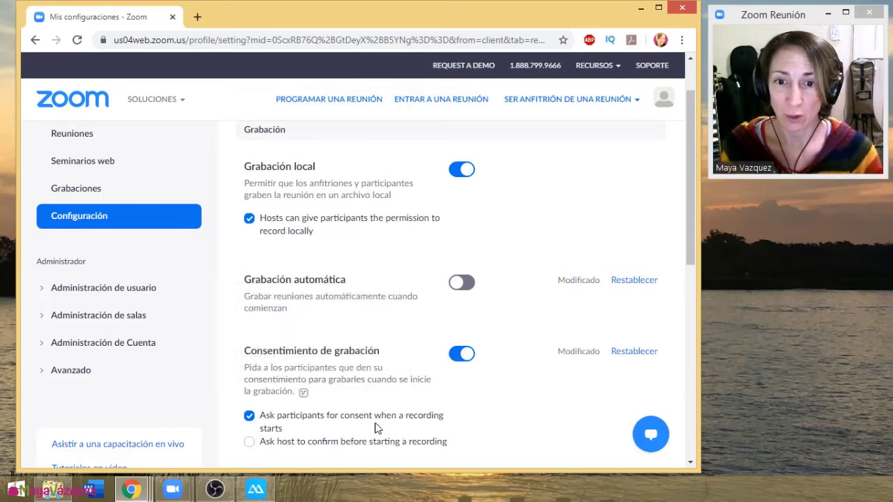
{"action": "scroll", "coordinate": [383, 325], "scroll_direction": "up", "scroll_amount": 2}
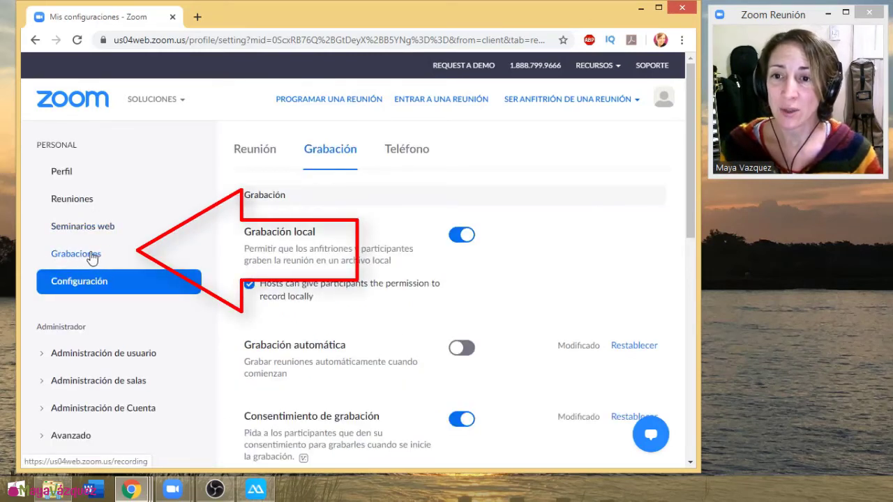
Browse the Grabaciones page's cloud recordings list and then the Grabaciones locales list
{"action": "left_click", "coordinate": [91, 259]}
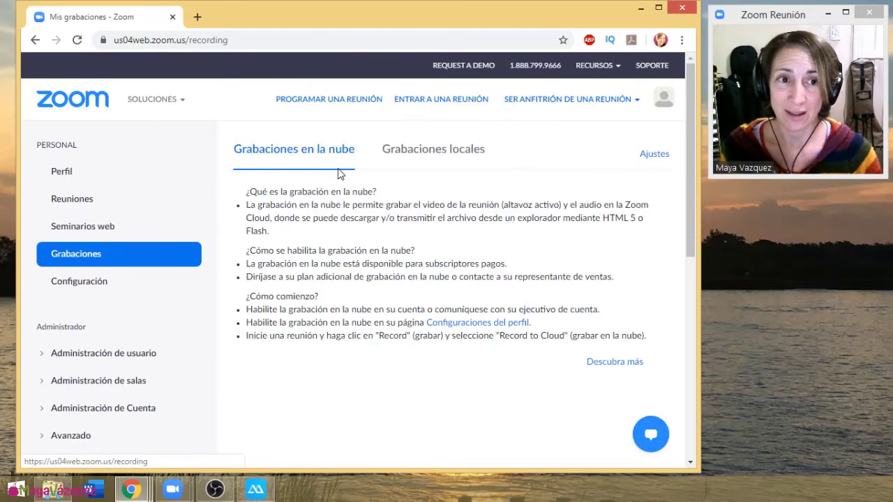
{"action": "left_click", "coordinate": [441, 157]}
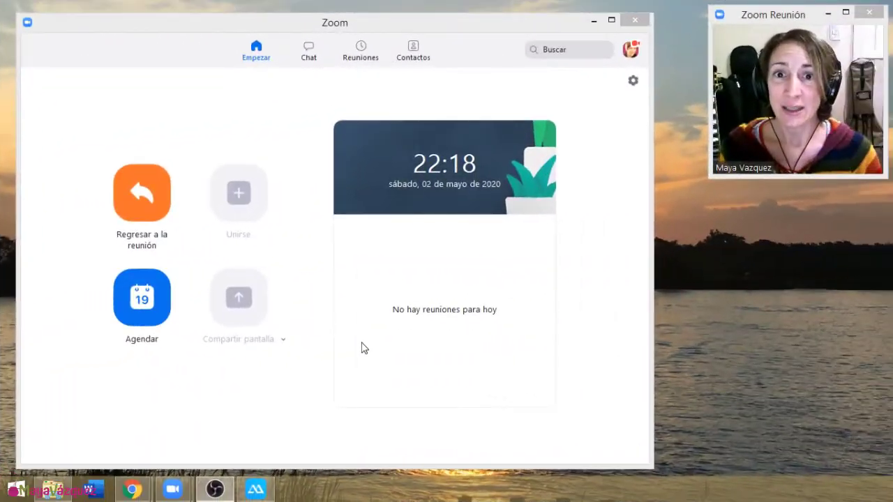
Open Editar for Mi ID personal de la reunión (PMI) on the Reuniones page
{"action": "left_click", "coordinate": [362, 56]}
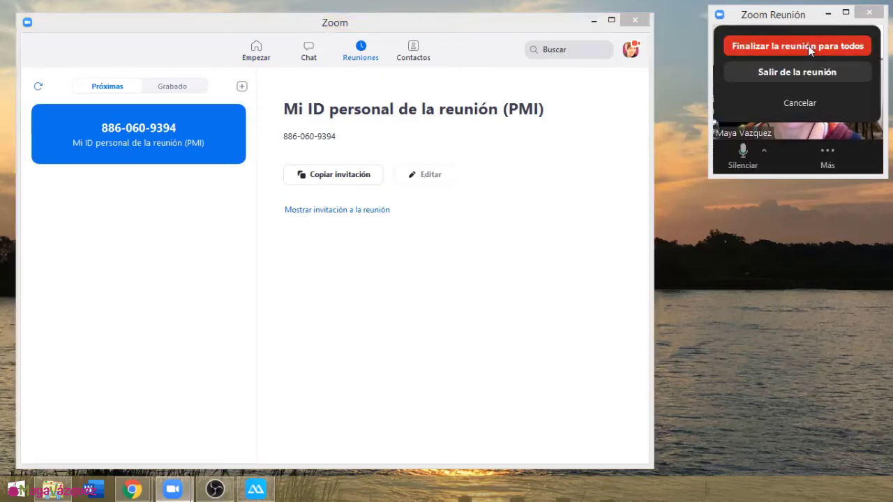
{"action": "left_click", "coordinate": [800, 103]}
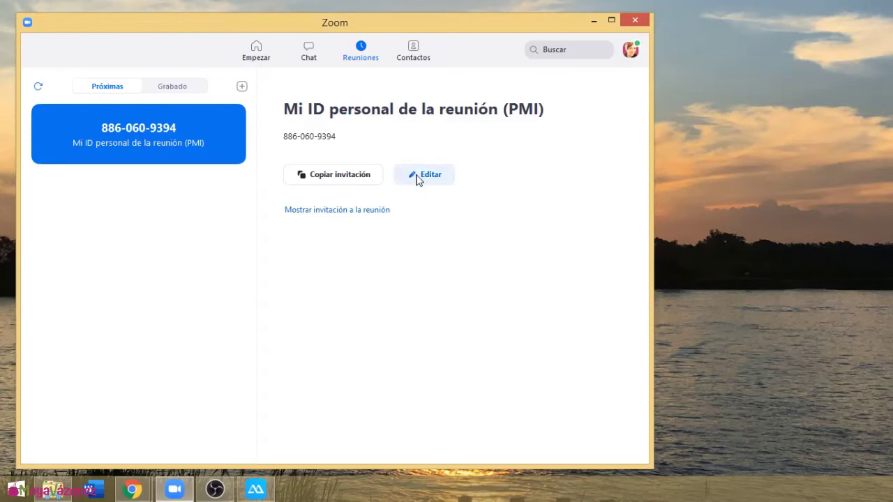
{"action": "left_click", "coordinate": [430, 176]}
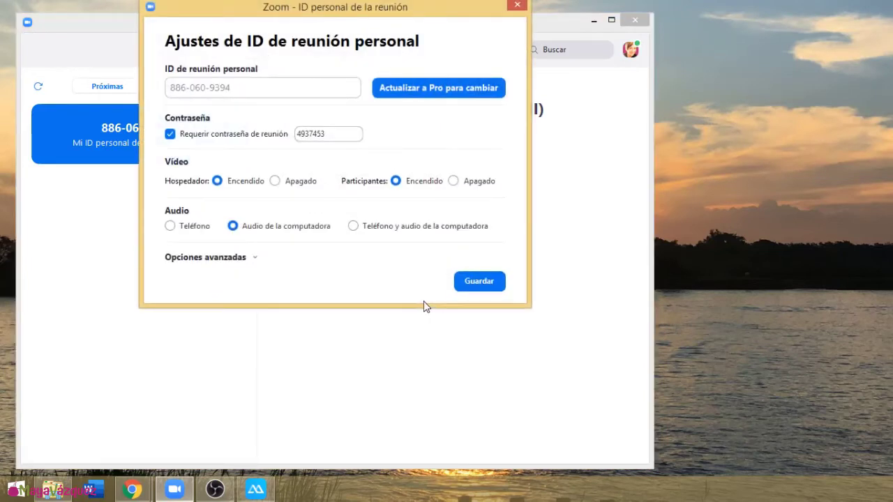
Replace the PMI meeting password with a new one, review Opciones avanzadas, and save with Guardar
{"action": "double_click", "coordinate": [333, 137]}
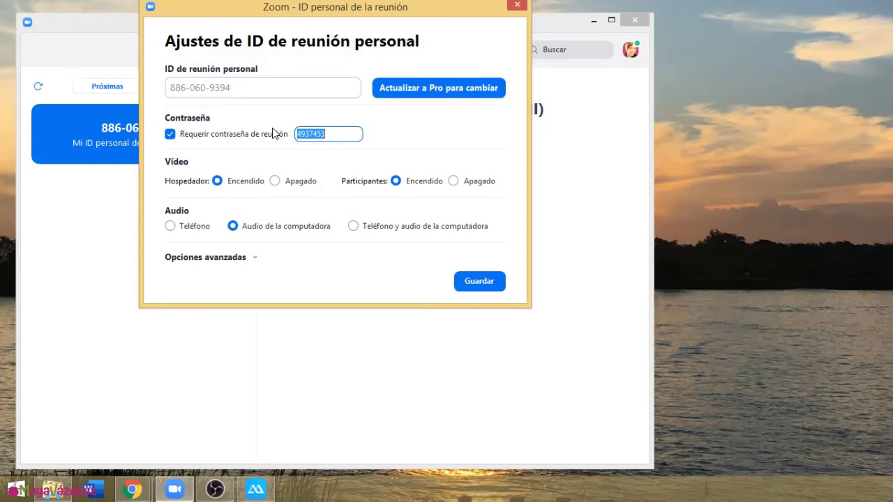
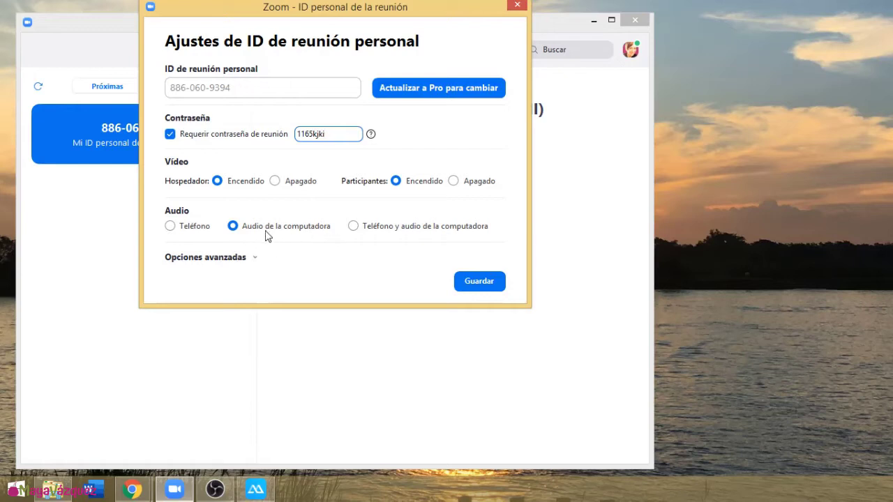
{"action": "left_click", "coordinate": [254, 261]}
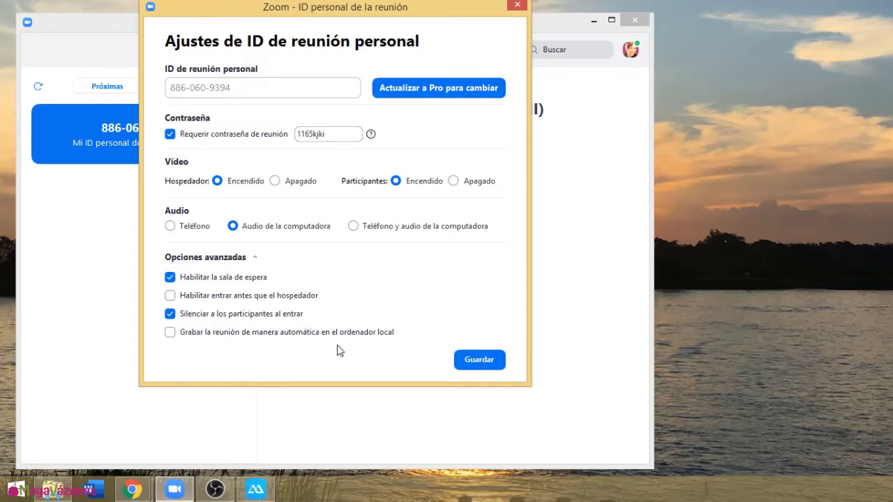
{"action": "left_click", "coordinate": [479, 363]}
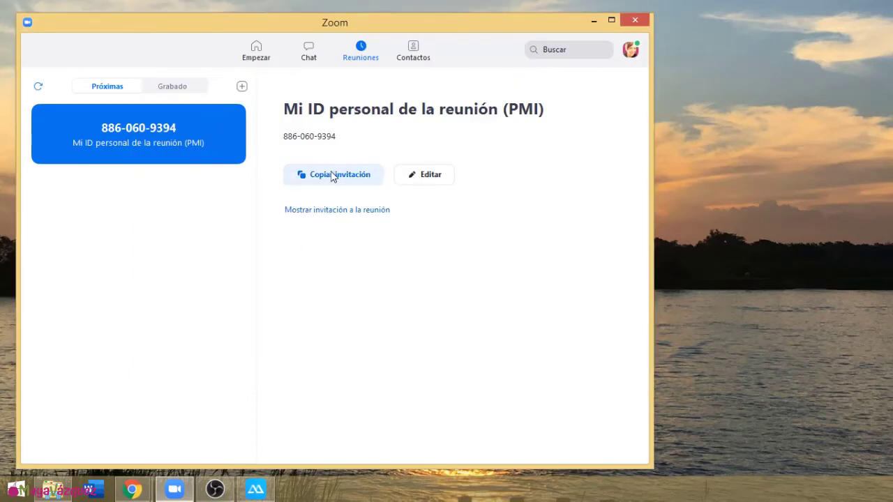
Copy the PMI invitation into Notepad, select its join URL, then list recorded meetings
{"action": "left_click", "coordinate": [332, 176]}
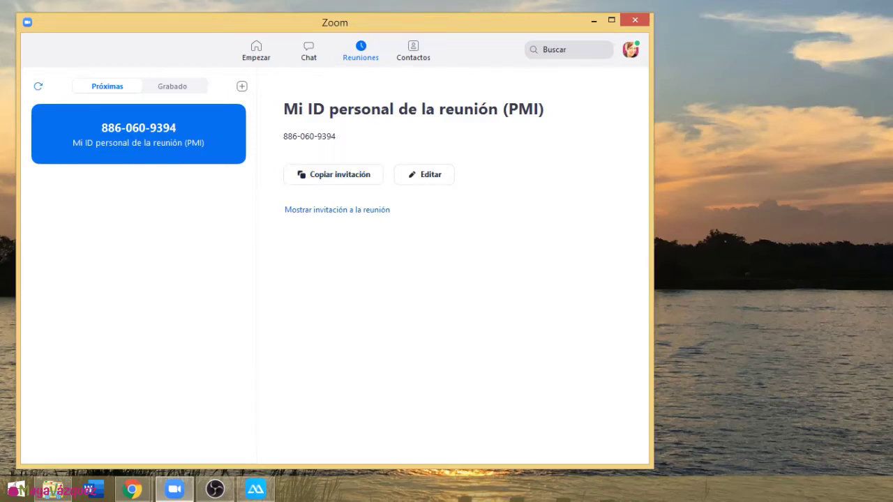
{"action": "key", "text": "ctrl+v"}
{"action": "left_click", "coordinate": [367, 211]}
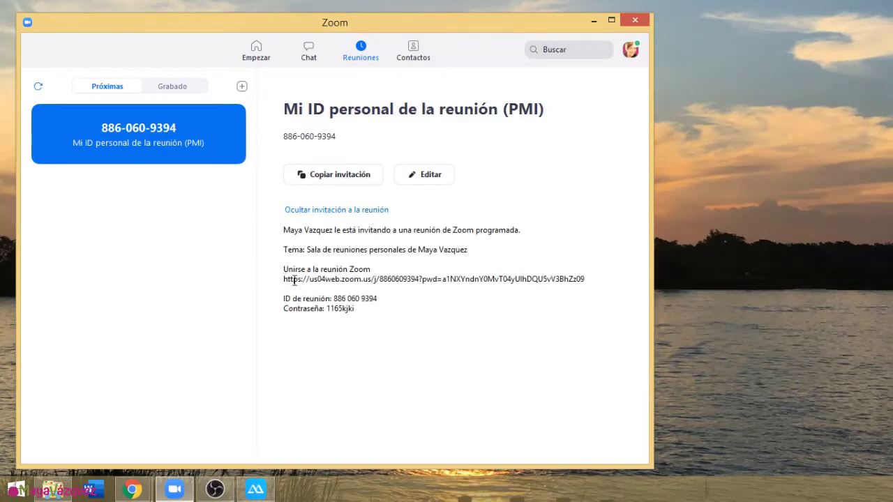
{"action": "left_click_drag", "start_coordinate": [284, 279], "coordinate": [593, 279]}
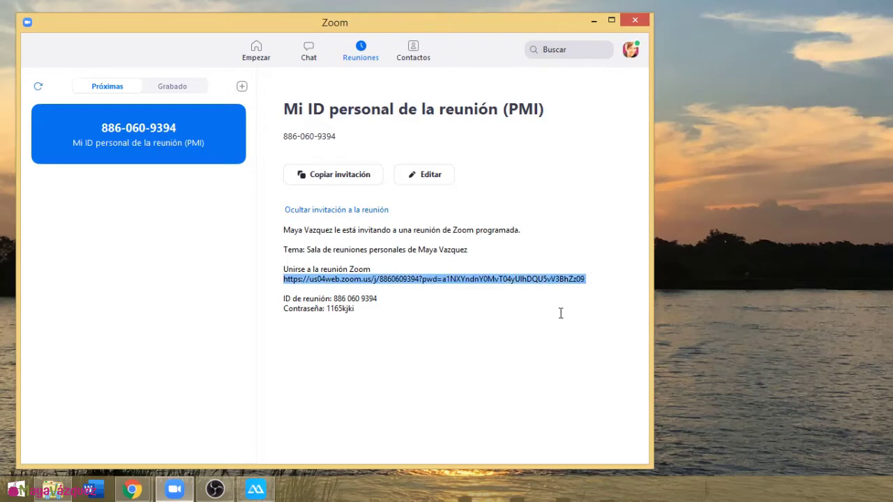
{"action": "left_click", "coordinate": [172, 86]}
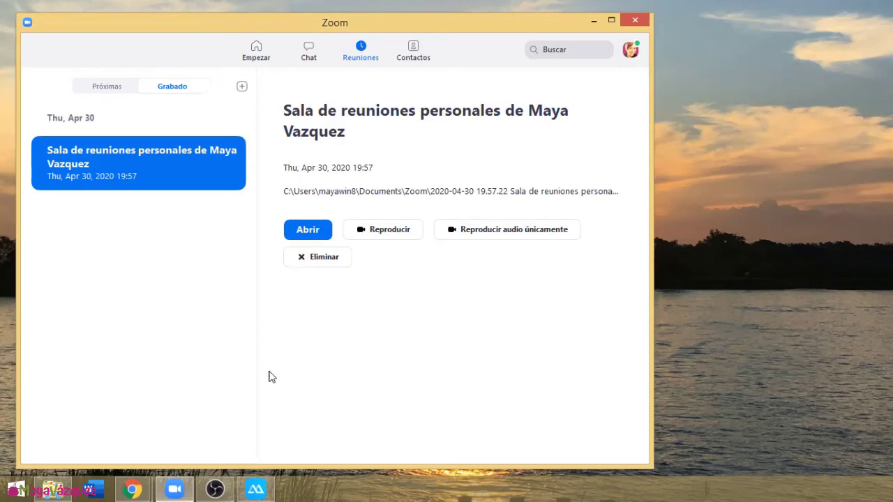
Start a new Programar reunión form with Agendar from the Empezar home screen
{"action": "left_click", "coordinate": [264, 48]}
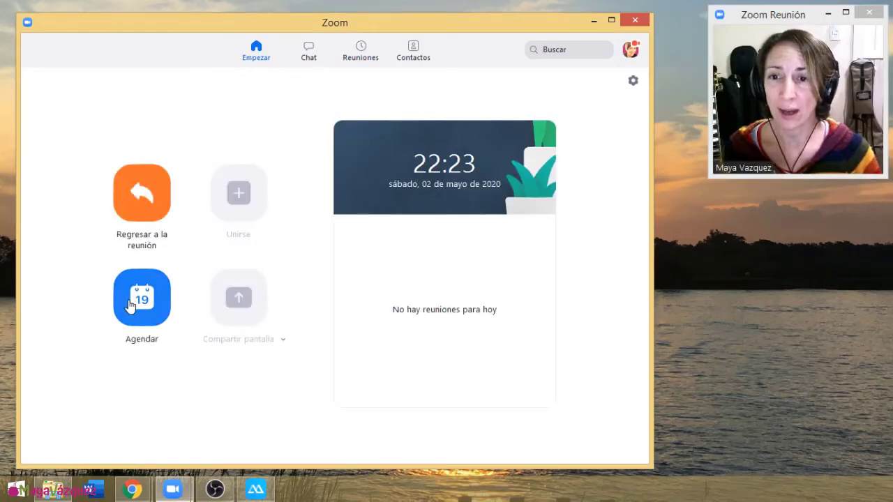
{"action": "left_click", "coordinate": [130, 305]}
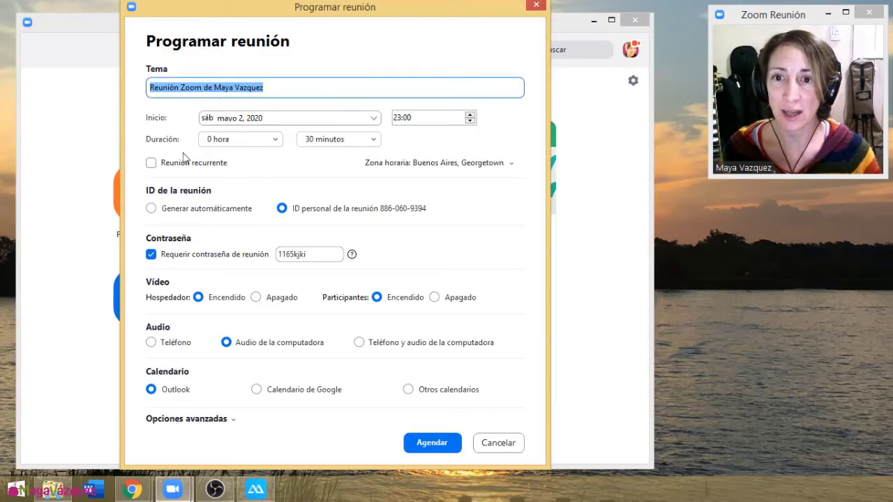
Schedule a 45-minute meeting using the personal meeting ID and Calendario de Google, expanding Opciones avanzadas
{"action": "left_click", "coordinate": [338, 139]}
{"action": "left_click", "coordinate": [345, 215]}
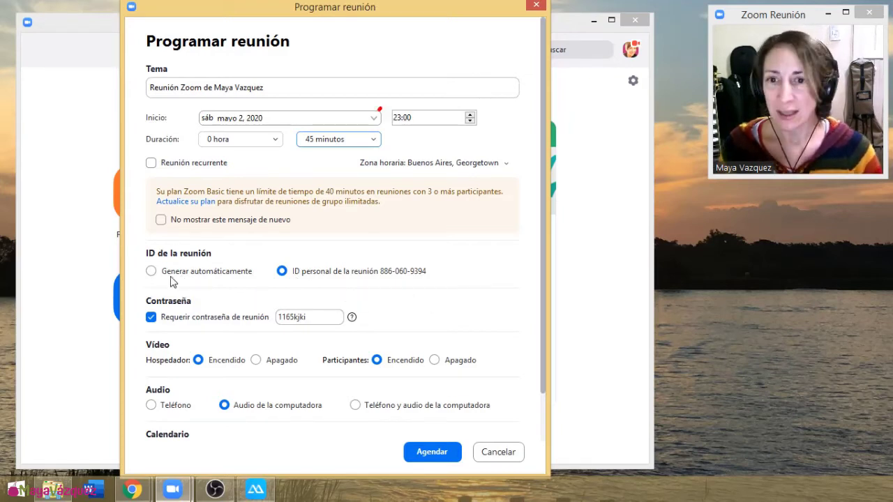
{"action": "left_click", "coordinate": [152, 272]}
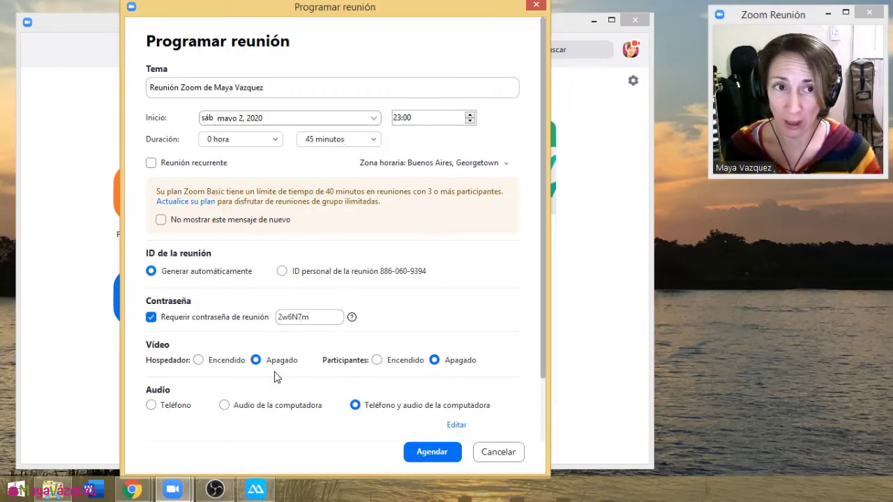
{"action": "left_click", "coordinate": [283, 272]}
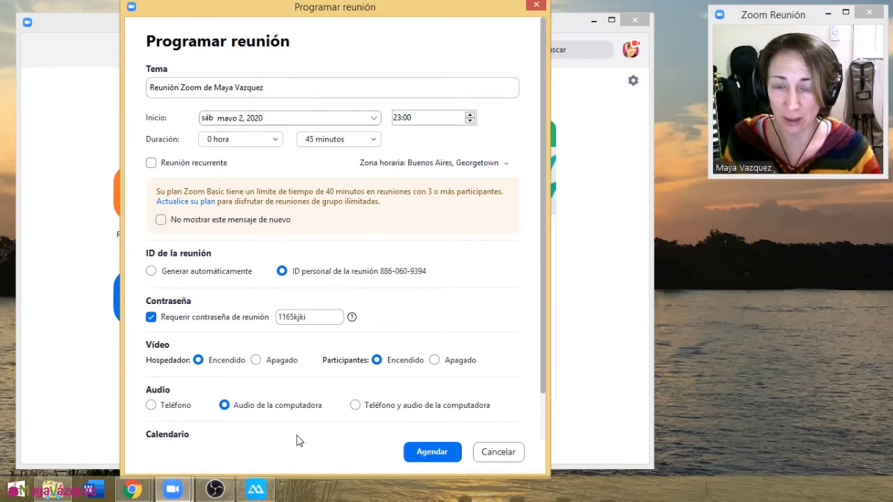
{"action": "scroll", "coordinate": [304, 427], "scroll_direction": "down", "scroll_amount": 2}
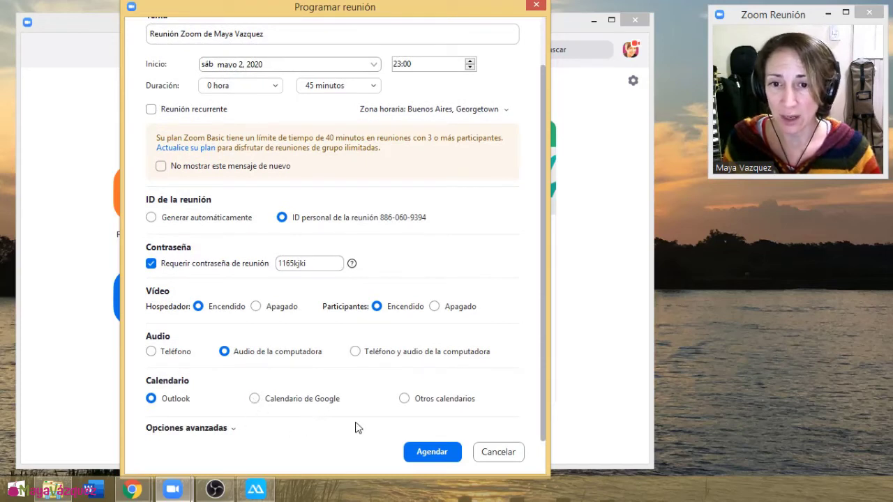
{"action": "left_click", "coordinate": [302, 399]}
{"action": "left_click", "coordinate": [232, 432]}
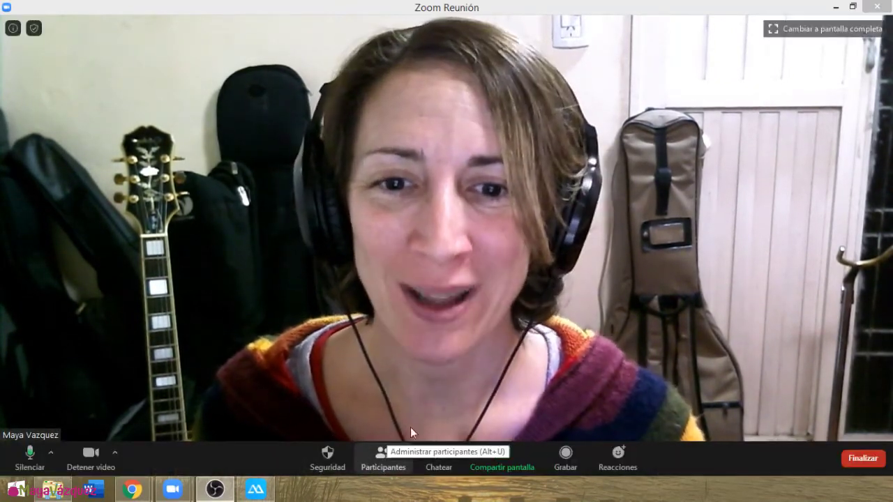
Show Participantes, copy the join URL from the Invitar window, then view meeting info
{"action": "left_click", "coordinate": [381, 460]}
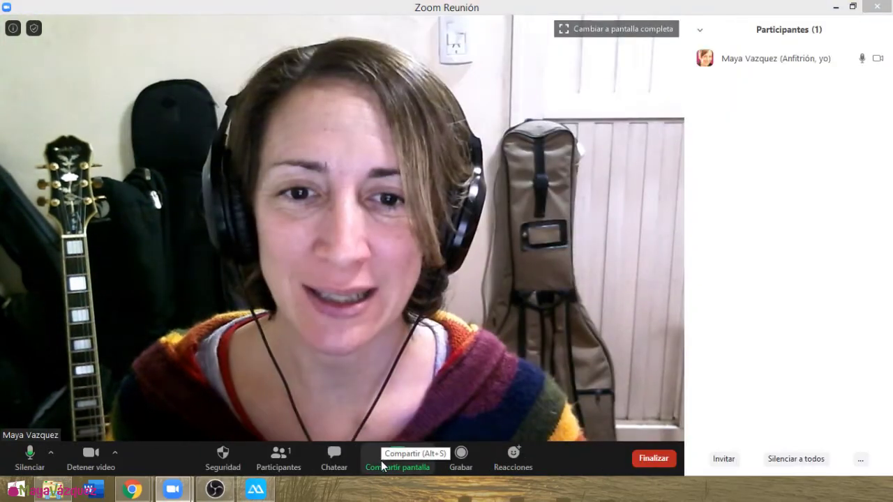
{"action": "left_click", "coordinate": [719, 459]}
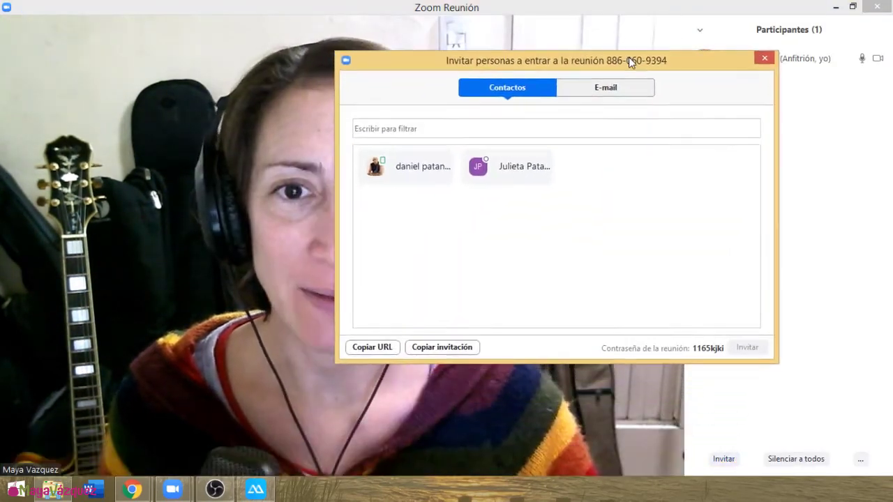
{"action": "left_click_drag", "start_coordinate": [629, 60], "coordinate": [701, 58]}
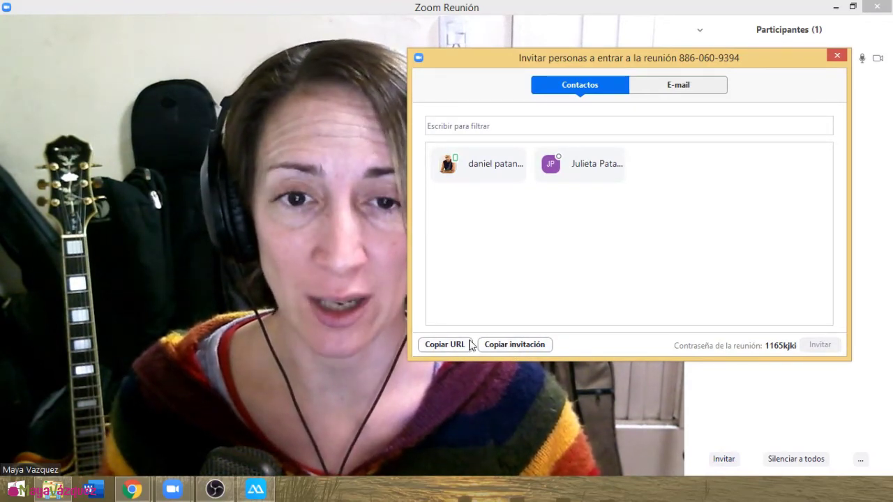
{"action": "left_click", "coordinate": [444, 344]}
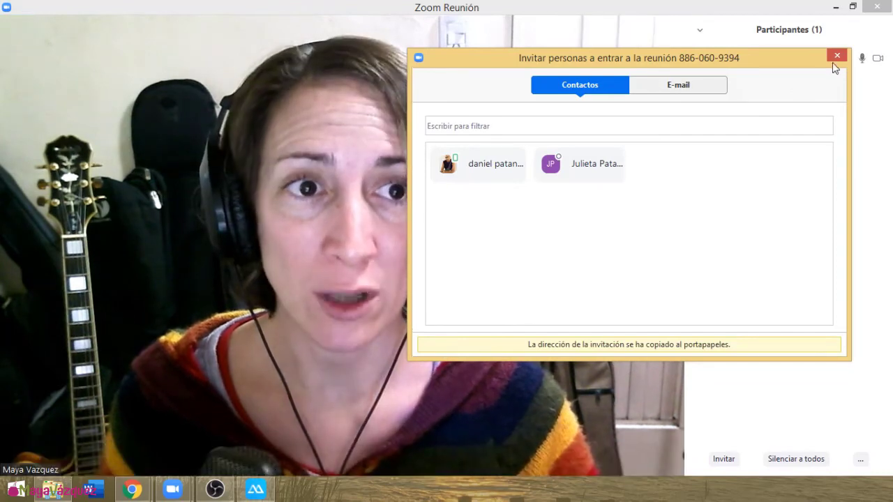
{"action": "left_click", "coordinate": [836, 56]}
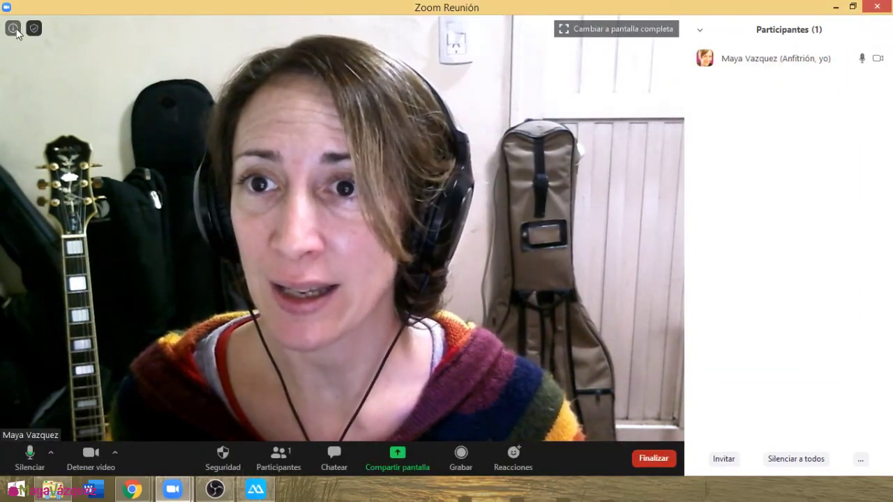
{"action": "left_click", "coordinate": [13, 29]}
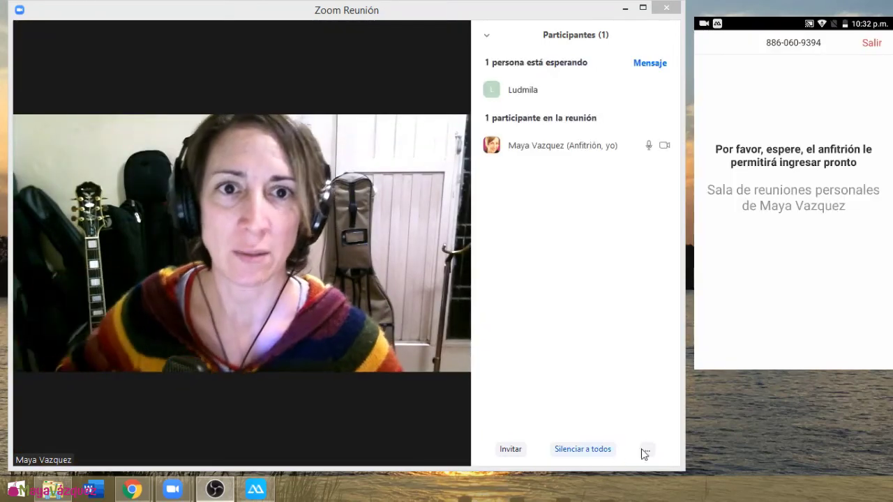
Admit the waiting phone guest, check the mirrored phone screen, and mute yourself with Alt+A
{"action": "mouse_move", "coordinate": [530, 98]}
{"action": "left_click", "coordinate": [617, 90]}
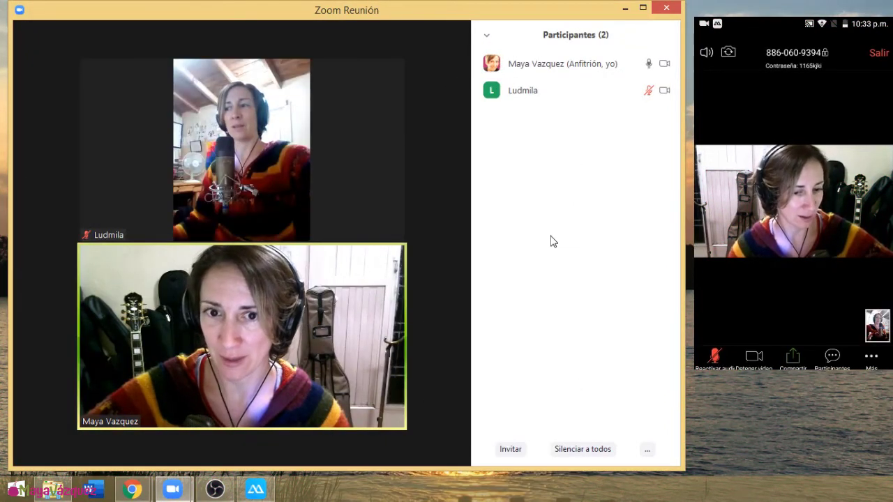
{"action": "left_click", "coordinate": [774, 279]}
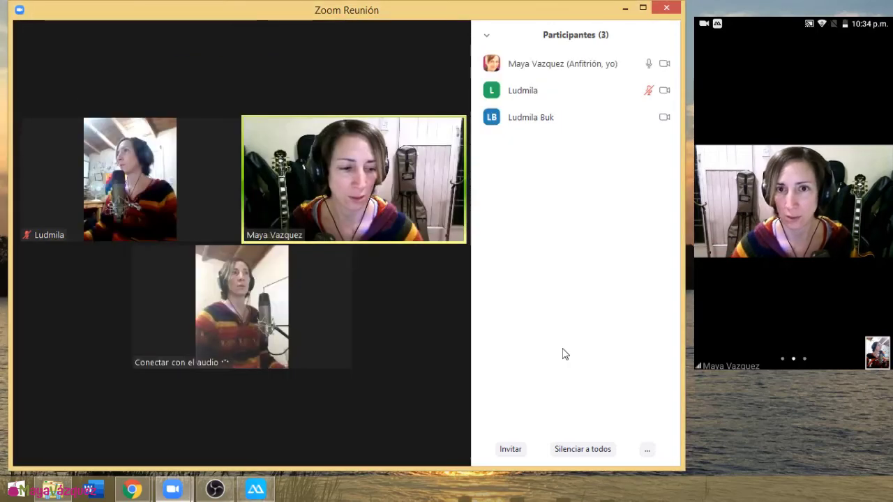
{"action": "key", "text": "alt+a"}
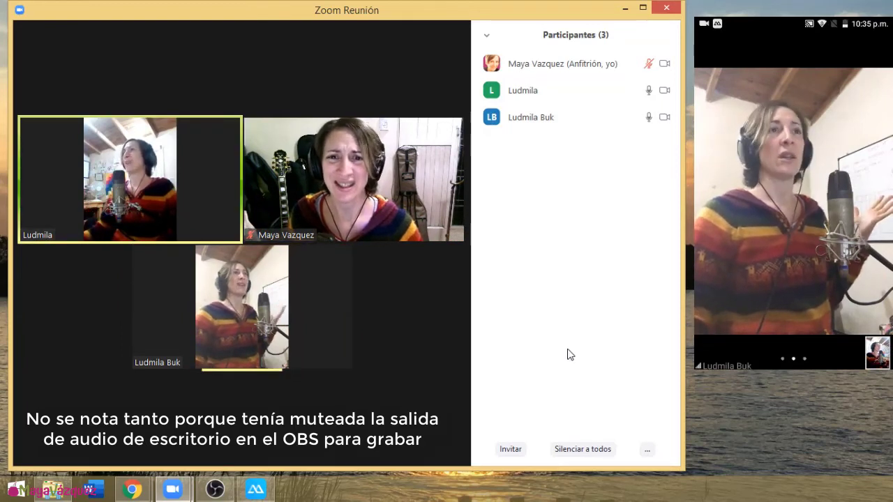
Confirm Silenciar a todos, then lower the phone guest's raised hand with Bajar la mano
{"action": "left_click", "coordinate": [582, 449]}
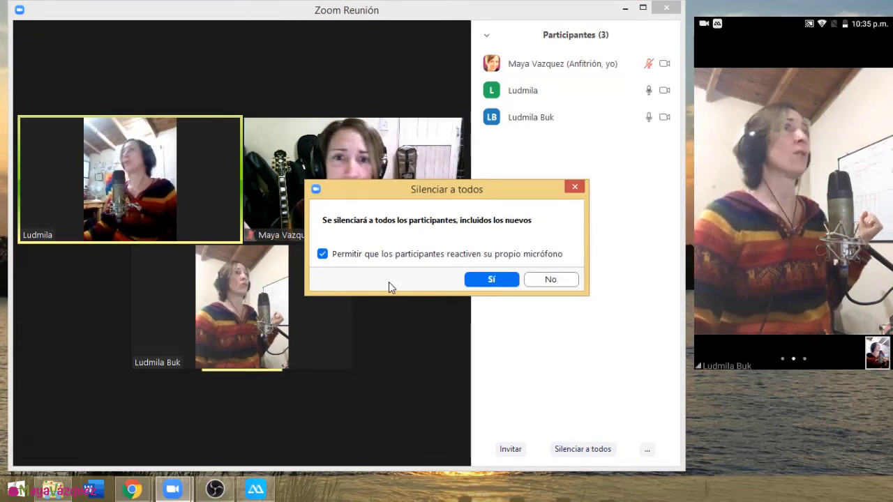
{"action": "left_click", "coordinate": [491, 279]}
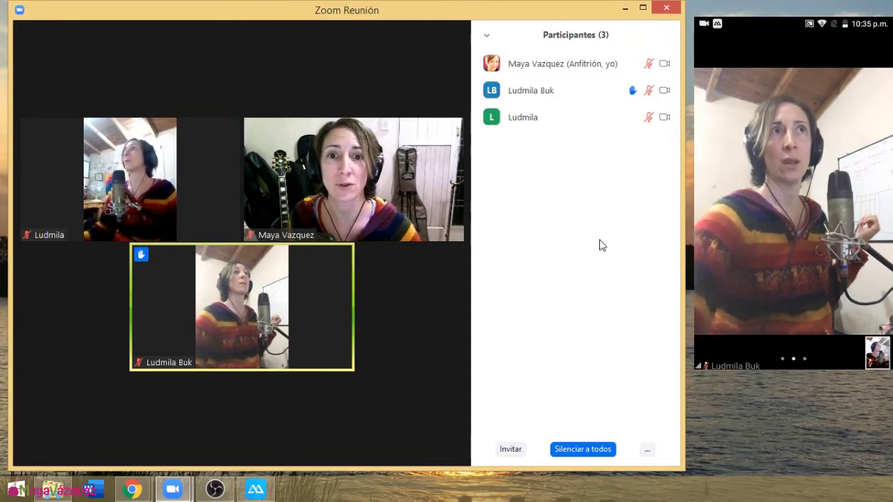
{"action": "mouse_move", "coordinate": [641, 89]}
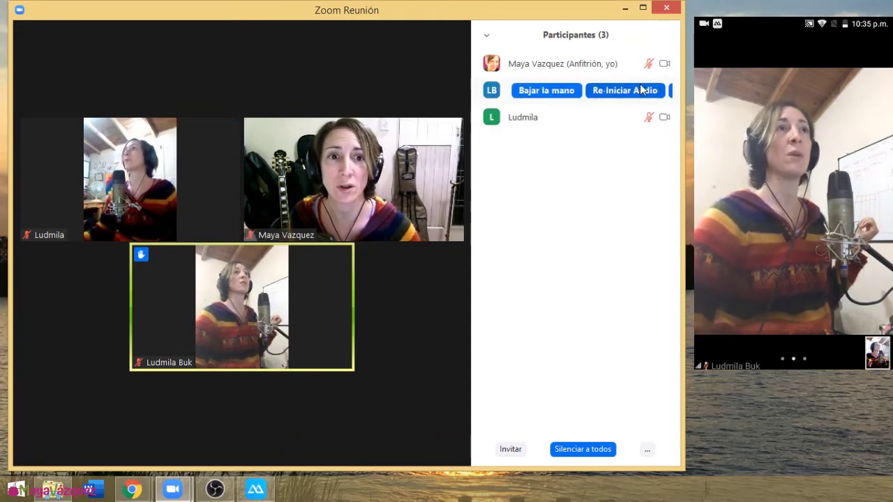
{"action": "left_click", "coordinate": [571, 91]}
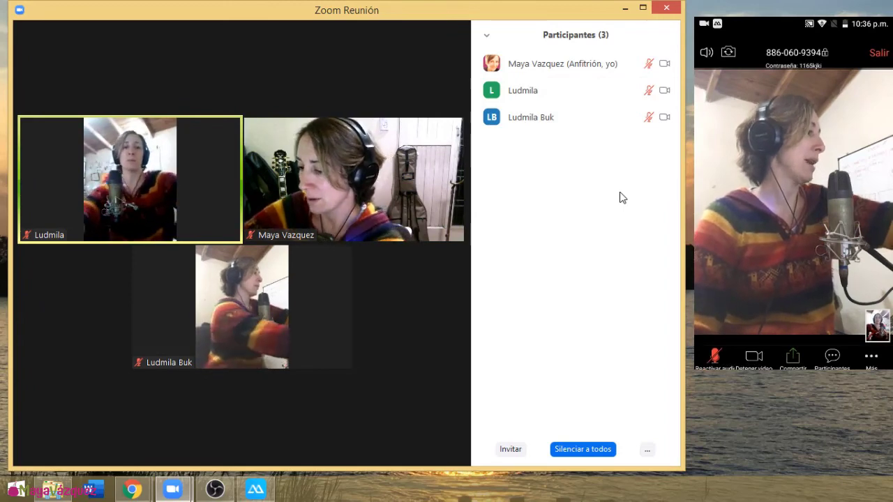
{"action": "mouse_move", "coordinate": [586, 106]}
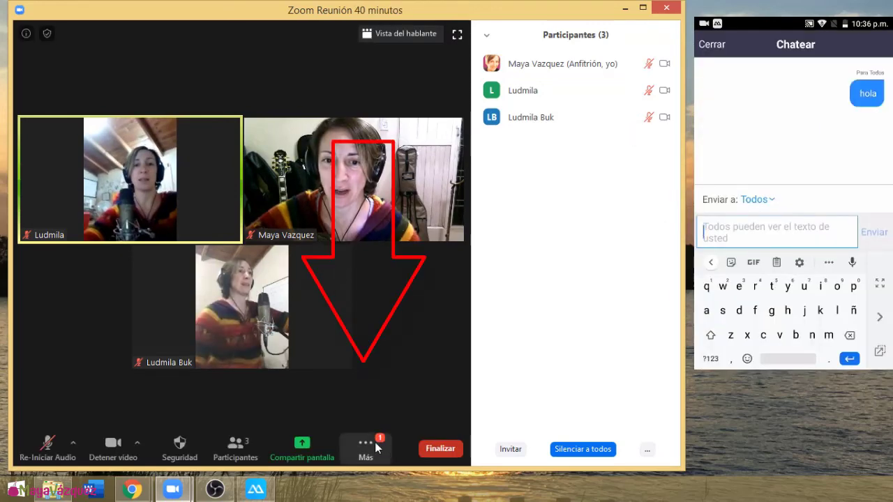
Open Chat from the Más menu to see the guest's "hola" beside the participants
{"action": "left_click", "coordinate": [377, 447]}
{"action": "left_click", "coordinate": [368, 394]}
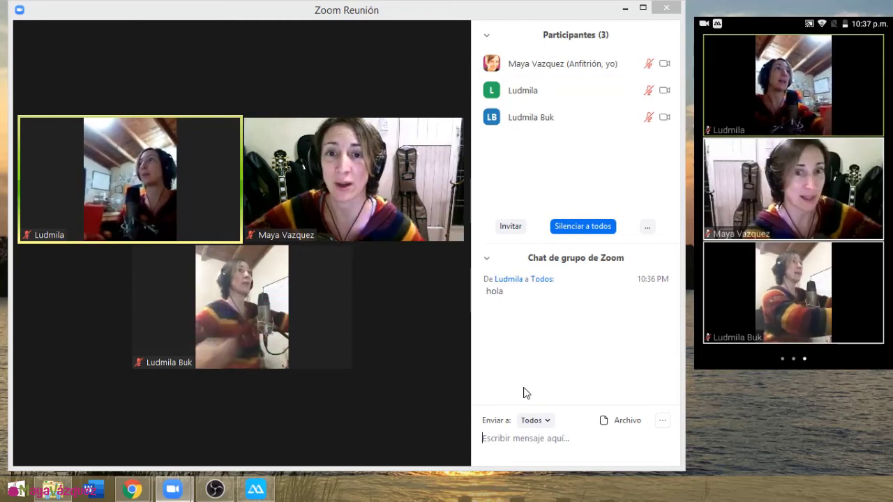
{"action": "mouse_move", "coordinate": [416, 347]}
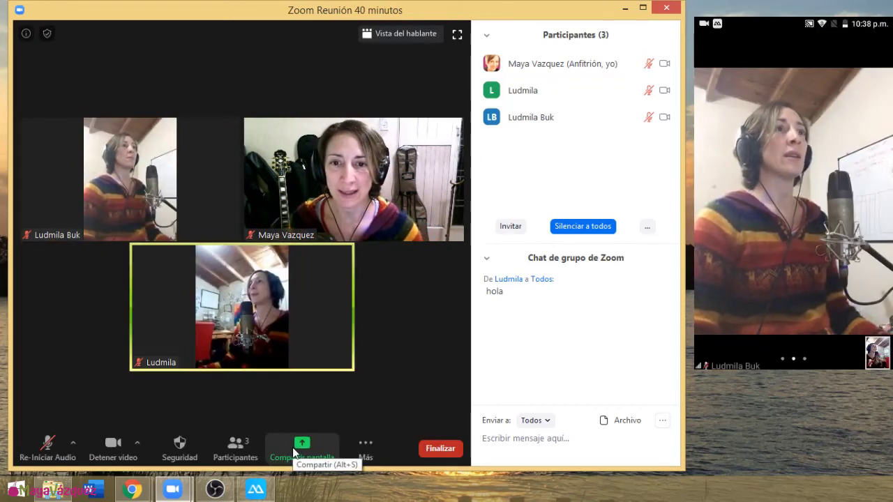
Pop the participants list and group chat into floating windows, moving participants over the video grid
{"action": "left_click", "coordinate": [487, 35]}
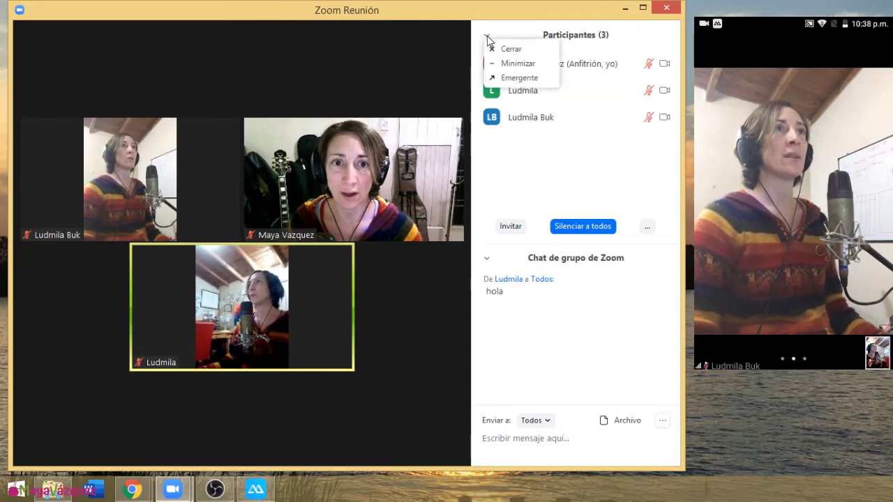
{"action": "left_click", "coordinate": [519, 78]}
{"action": "mouse_move", "coordinate": [445, 222]}
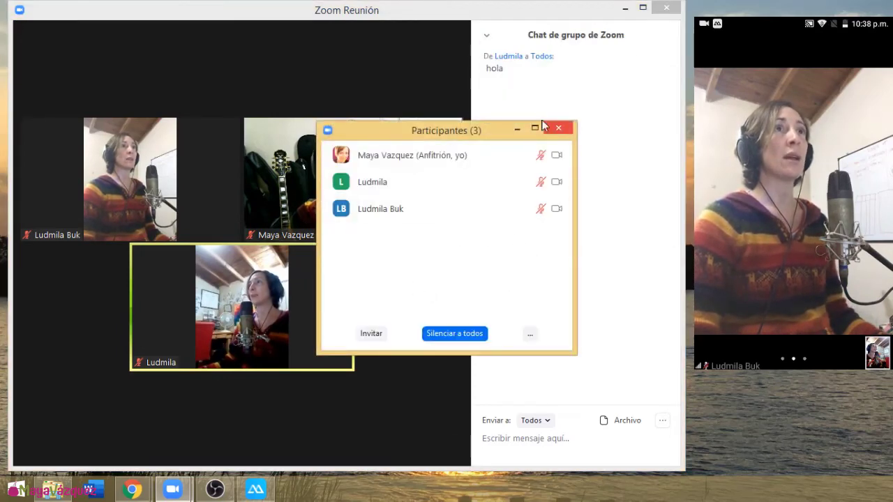
{"action": "left_click_drag", "start_coordinate": [507, 139], "coordinate": [345, 135]}
{"action": "left_click", "coordinate": [484, 37]}
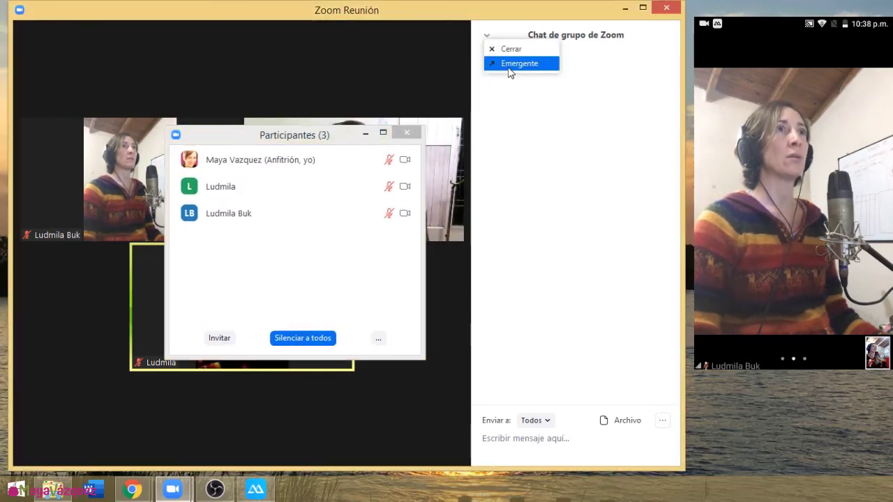
{"action": "left_click", "coordinate": [507, 63]}
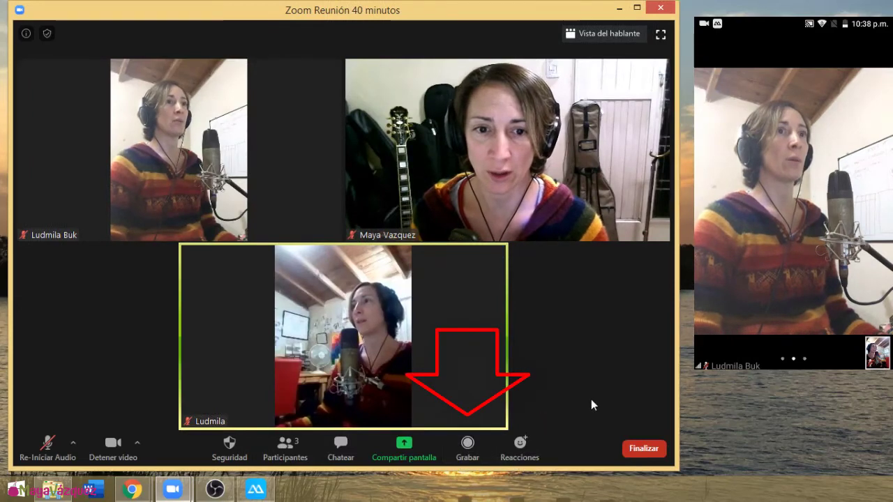
Send a clapping hands reaction and bring up the meeting security options
{"action": "left_click", "coordinate": [530, 440]}
{"action": "left_click", "coordinate": [505, 405]}
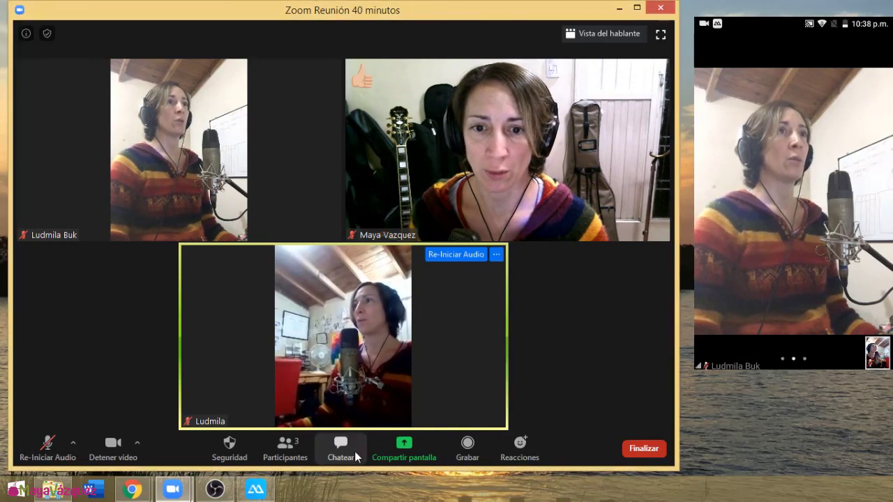
{"action": "left_click", "coordinate": [229, 450]}
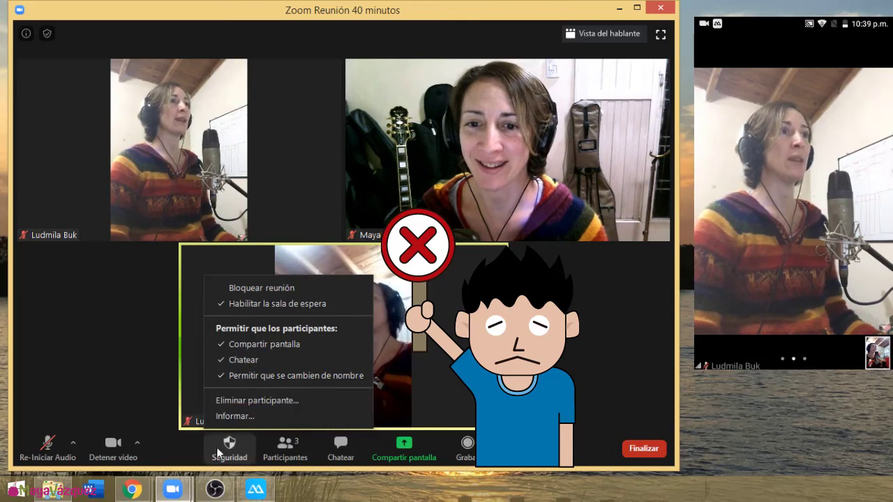
Dismiss the security menu and share a blank whiteboard with computer sound included
{"action": "left_click", "coordinate": [137, 369]}
{"action": "left_click", "coordinate": [415, 455]}
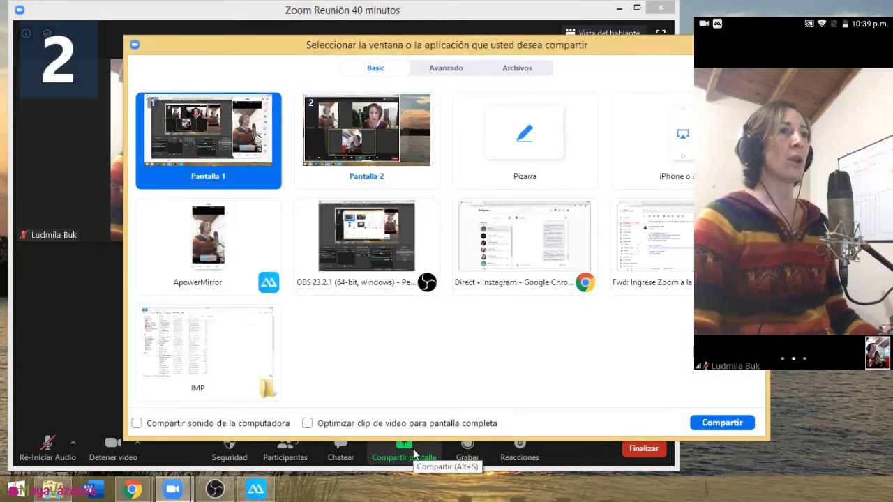
{"action": "left_click_drag", "start_coordinate": [472, 49], "coordinate": [375, 53]}
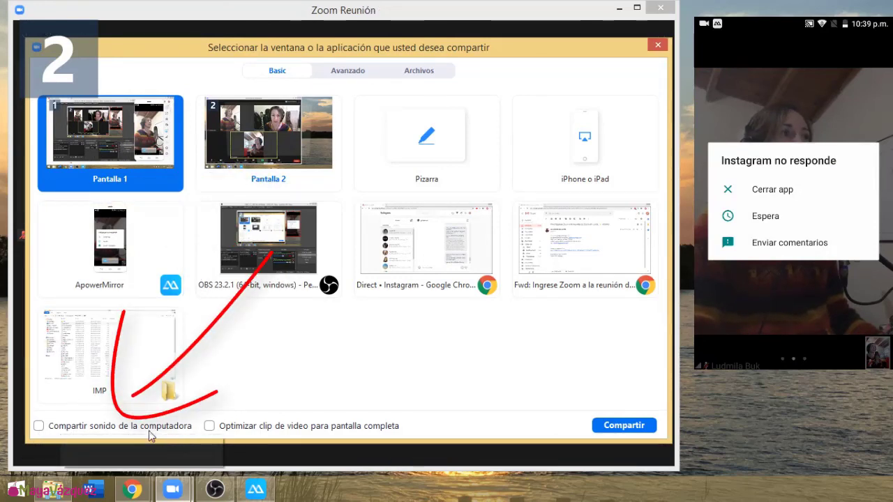
{"action": "left_click", "coordinate": [39, 426]}
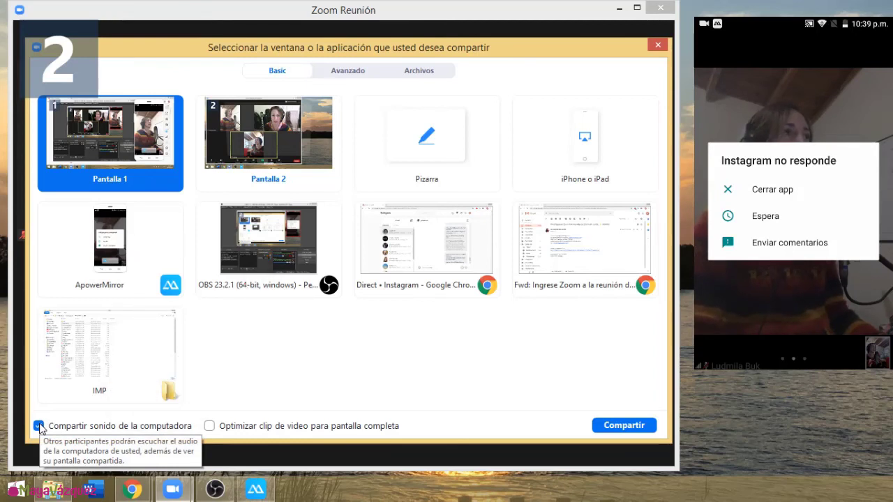
{"action": "double_click", "coordinate": [431, 141]}
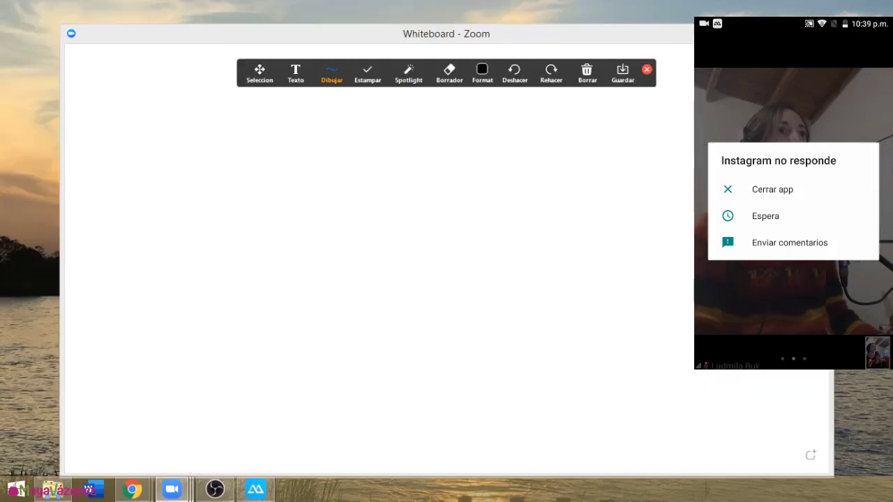
Draw a heart and write 'sacaca' on the whiteboard, then close the annotation tools and stop sharing
{"action": "mouse_move", "coordinate": [295, 235]}
{"action": "left_mouse_down"}
{"action": "mouse_move", "coordinate": [264, 288]}
{"action": "mouse_move", "coordinate": [311, 331]}
{"action": "mouse_move", "coordinate": [376, 195]}
{"action": "mouse_move", "coordinate": [310, 322]}
{"action": "left_mouse_up"}
{"action": "left_click", "coordinate": [295, 75]}
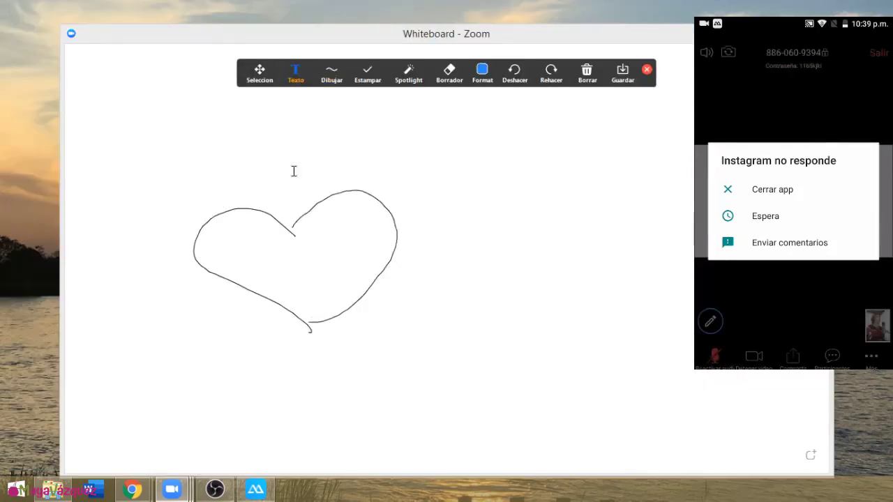
{"action": "type", "text": "sacaca"}
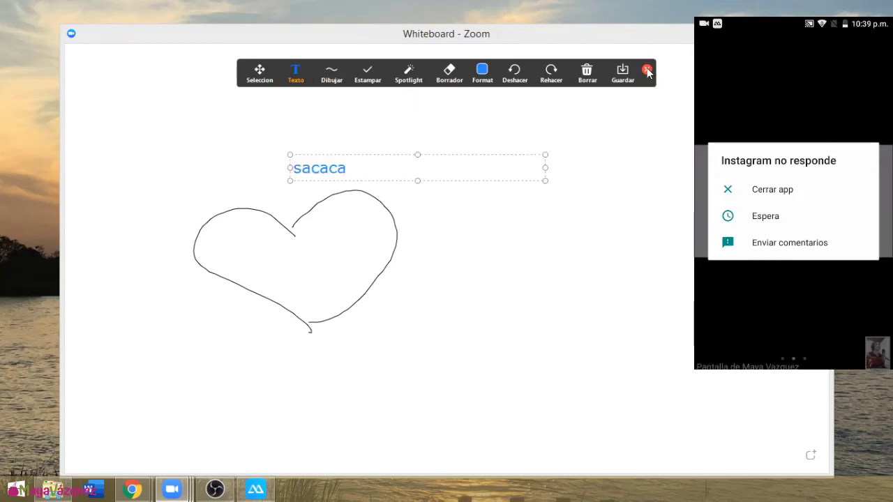
{"action": "left_click", "coordinate": [647, 70]}
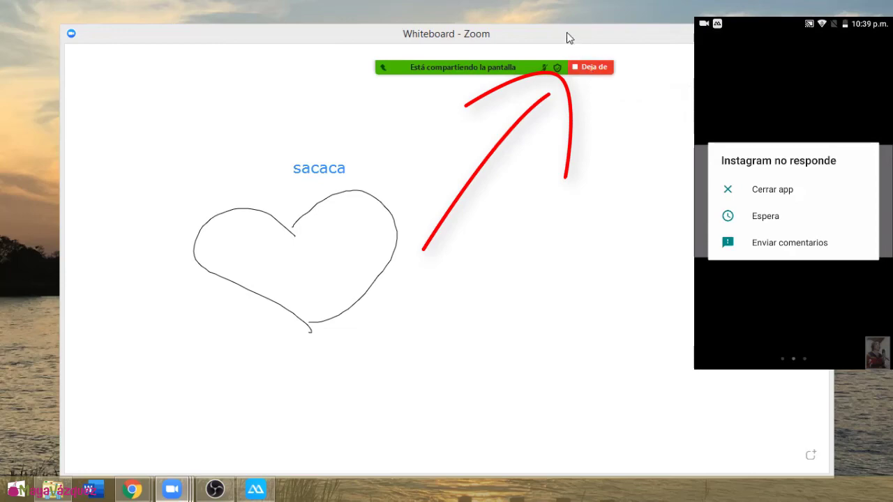
{"action": "left_click", "coordinate": [590, 68]}
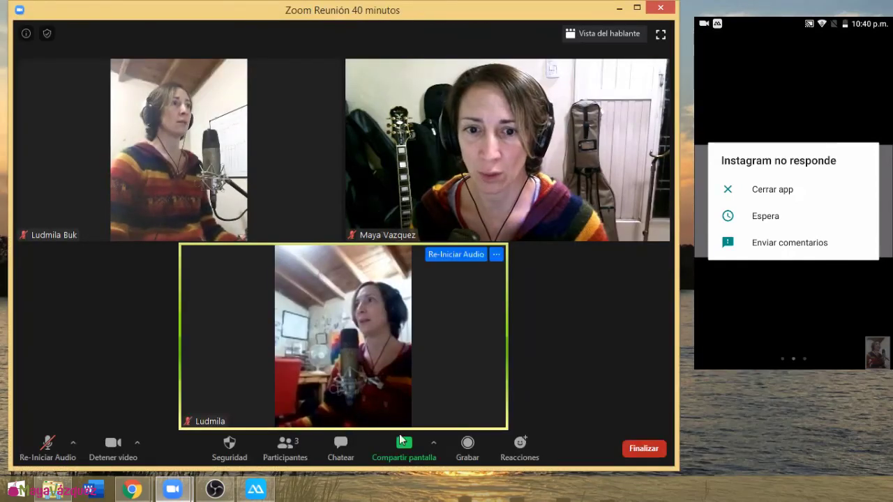
{"action": "left_click", "coordinate": [402, 445]}
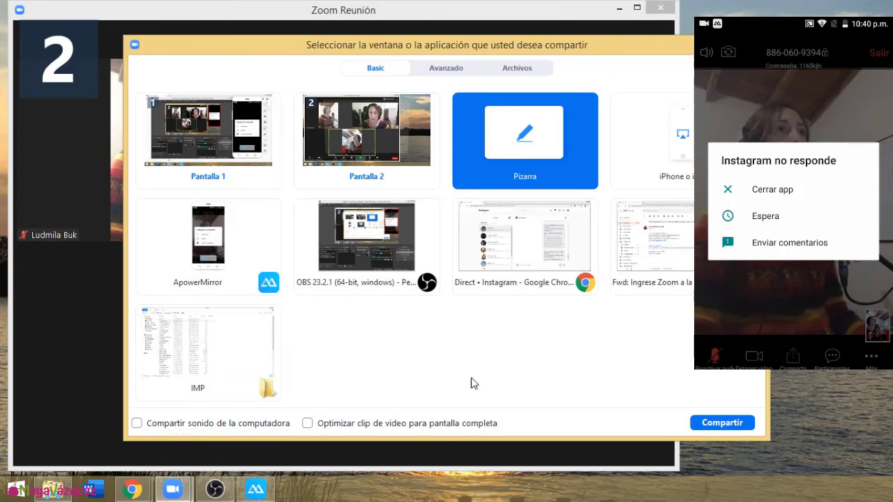
{"action": "left_click", "coordinate": [390, 246]}
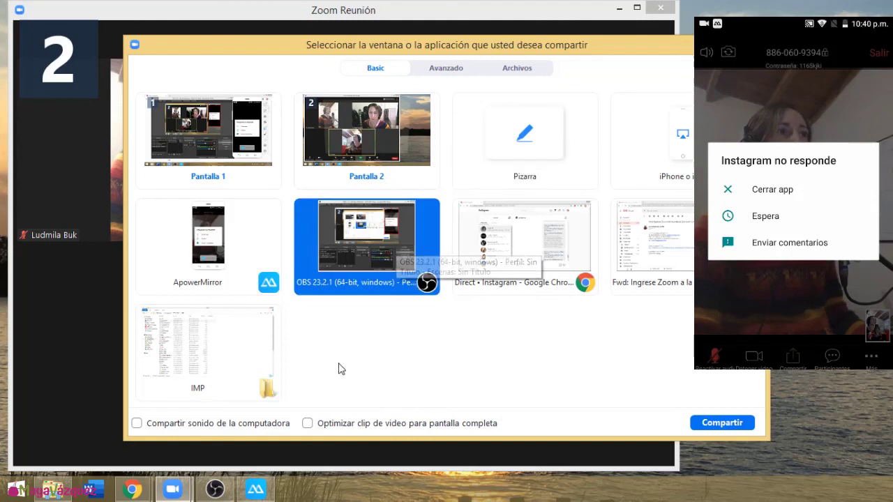
{"action": "left_click", "coordinate": [213, 368]}
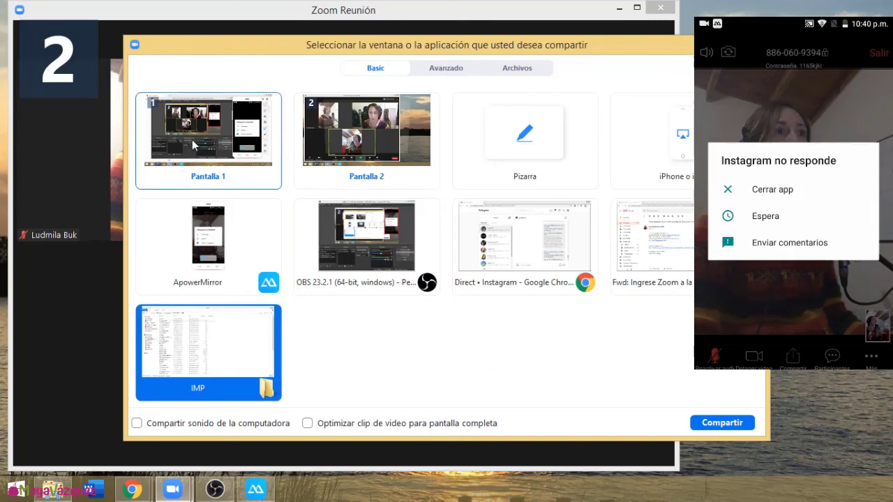
{"action": "left_click", "coordinate": [515, 70]}
{"action": "left_click", "coordinate": [378, 69]}
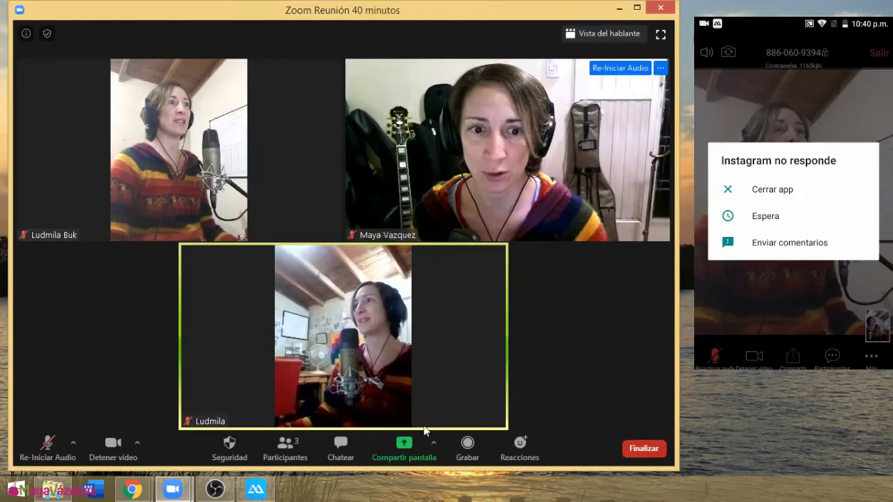
{"action": "left_click_drag", "start_coordinate": [499, 44], "coordinate": [306, 141]}
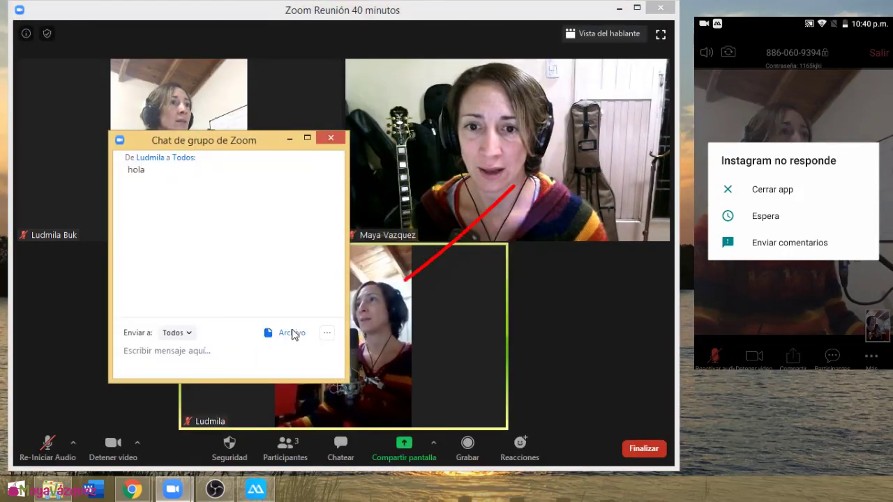
{"action": "left_click", "coordinate": [292, 333]}
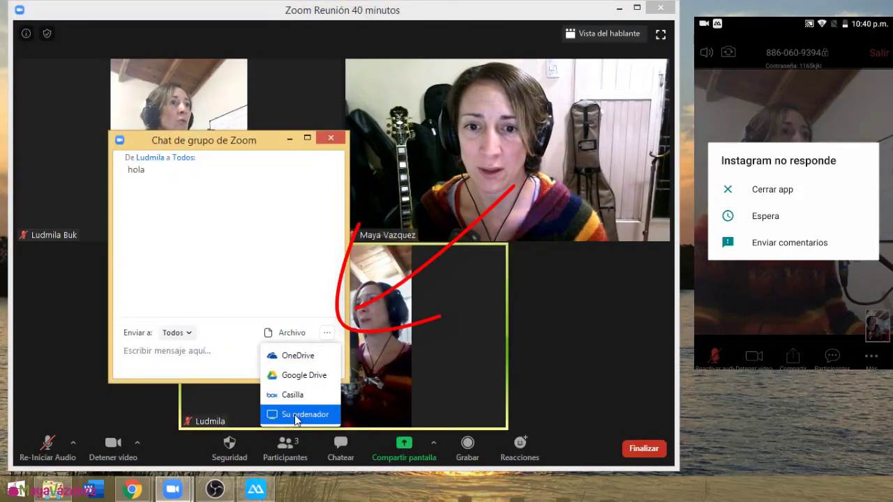
{"action": "left_click", "coordinate": [188, 334]}
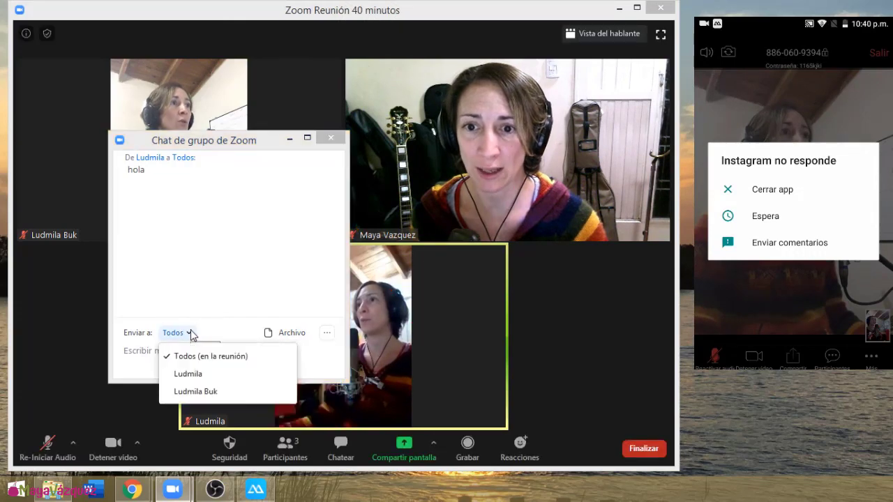